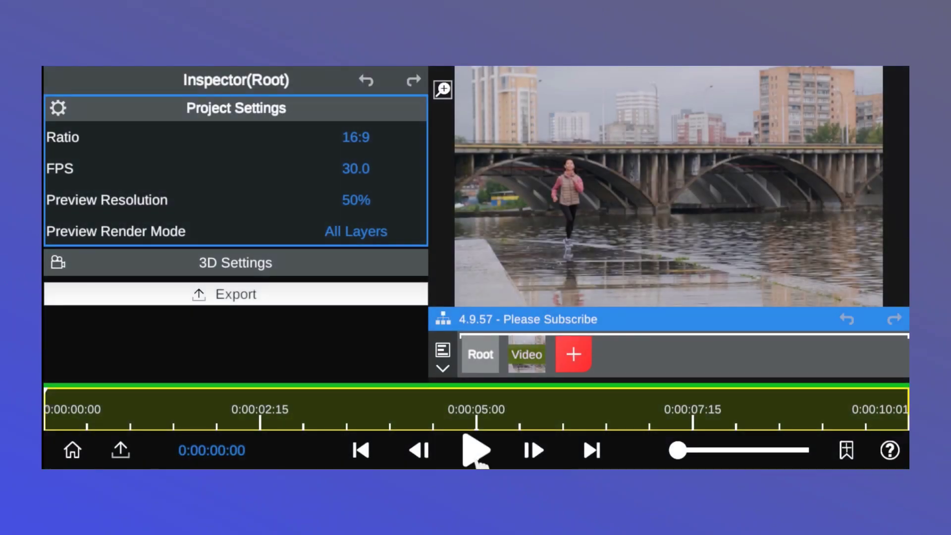
# Preview the clip, then bookmark the frame at 0:00:01:20
pyautogui.click(476, 460)
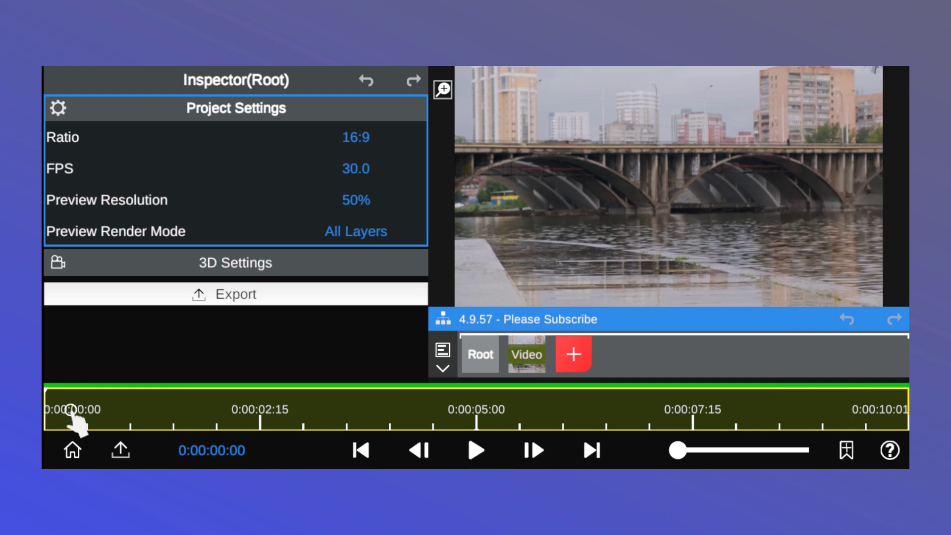
pyautogui.moveTo(71, 410)
pyautogui.mouseDown()
pyautogui.moveTo(99, 414)
pyautogui.moveTo(53, 411)
pyautogui.moveTo(182, 422)
pyautogui.moveTo(185, 437)
pyautogui.mouseUp()
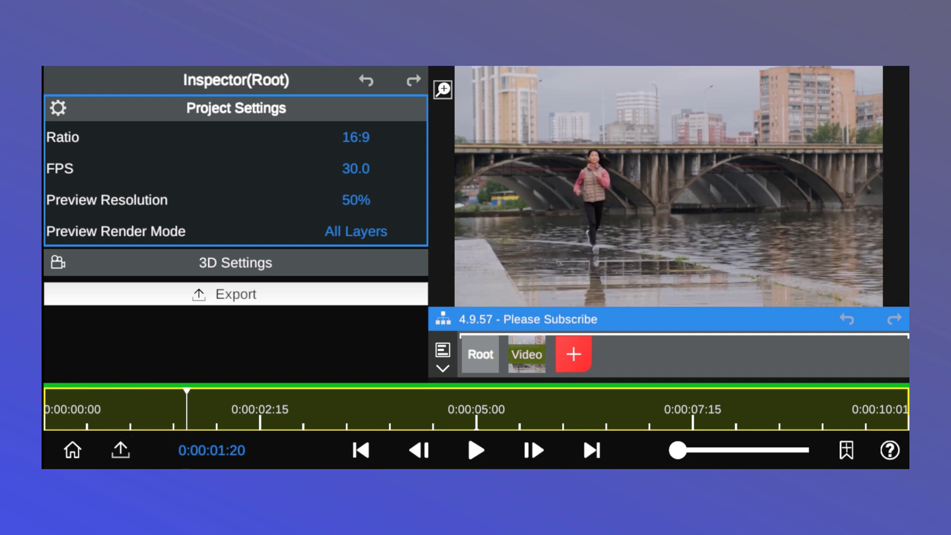
pyautogui.click(848, 443)
# Advance past 0:00:03:20 and frame-step to 0:00:05:20, then bookmark that frame
pyautogui.moveTo(186, 426)
pyautogui.mouseDown()
pyautogui.moveTo(331, 449)
pyautogui.moveTo(363, 441)
pyautogui.mouseUp()
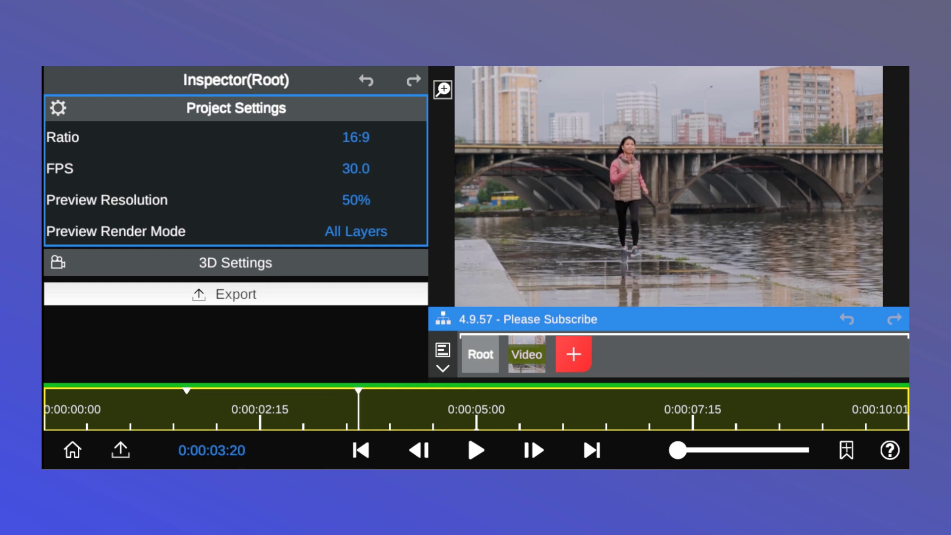
pyautogui.click(476, 450)
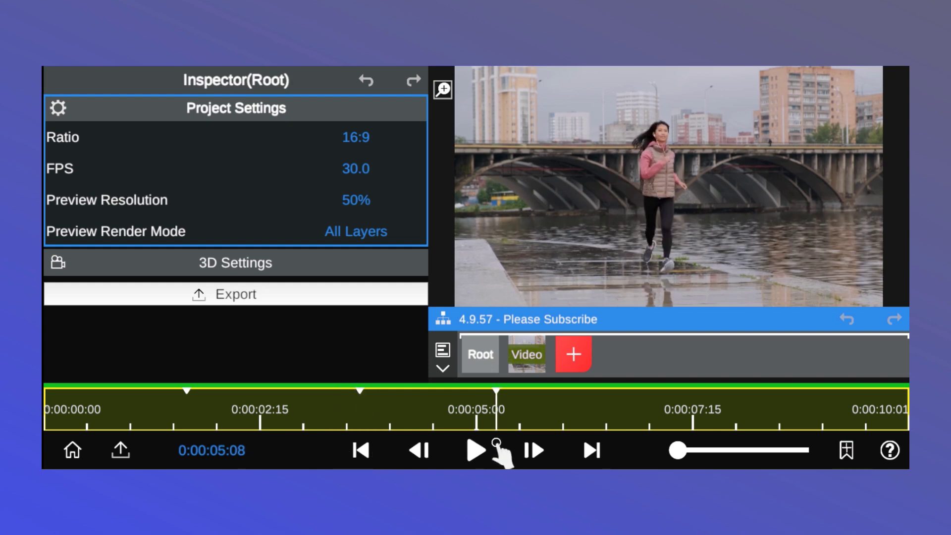
pyautogui.click(481, 451)
pyautogui.click(527, 453)
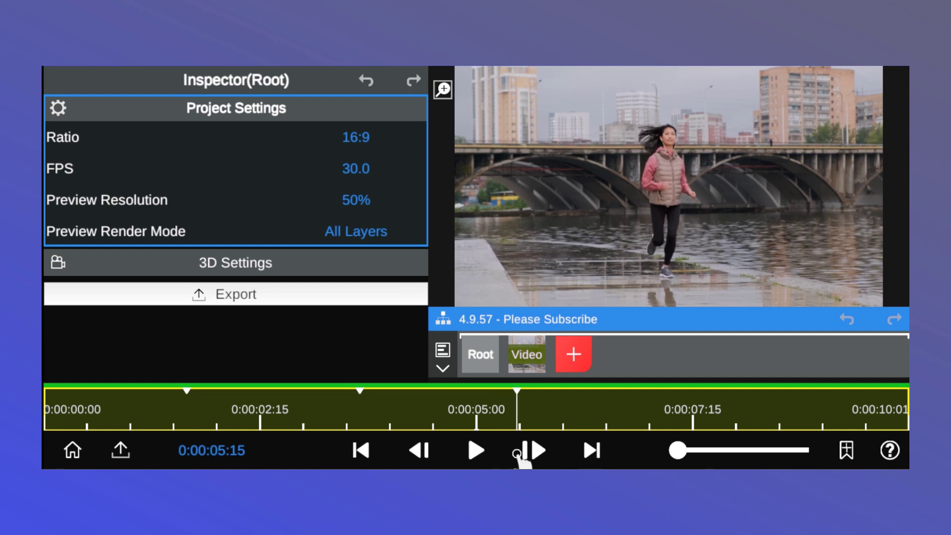
pyautogui.click(533, 450)
pyautogui.click(529, 451)
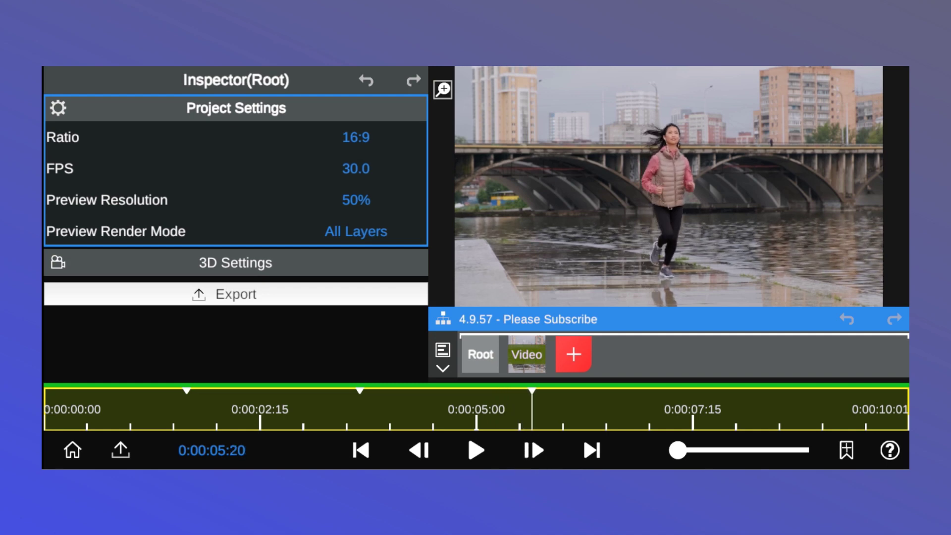
pyautogui.click(858, 451)
# Move to about 0:00:08, then step back through markers to the first bookmark at 0:00:01:20
pyautogui.moveTo(658, 449)
pyautogui.mouseDown()
pyautogui.moveTo(741, 452)
pyautogui.moveTo(705, 457)
pyautogui.mouseUp()
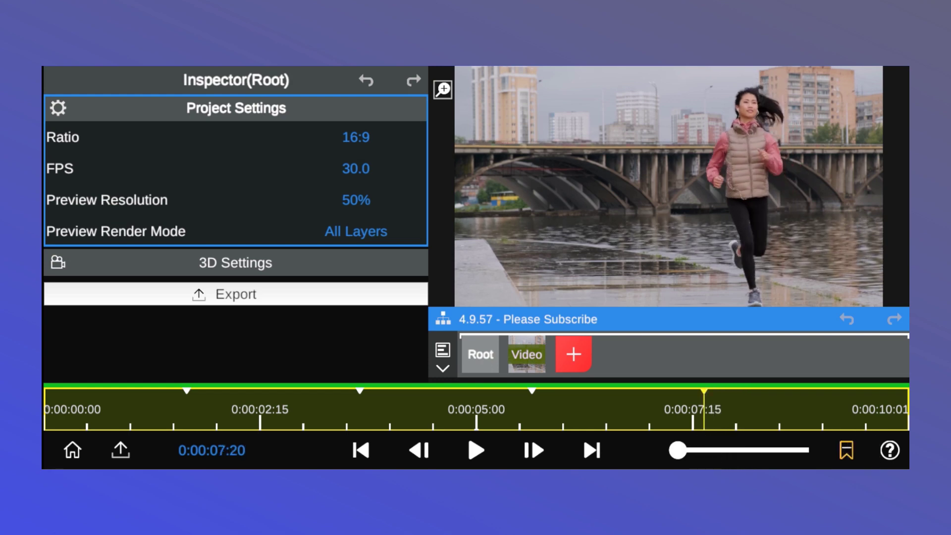
pyautogui.click(420, 450)
pyautogui.click(421, 450)
pyautogui.click(420, 450)
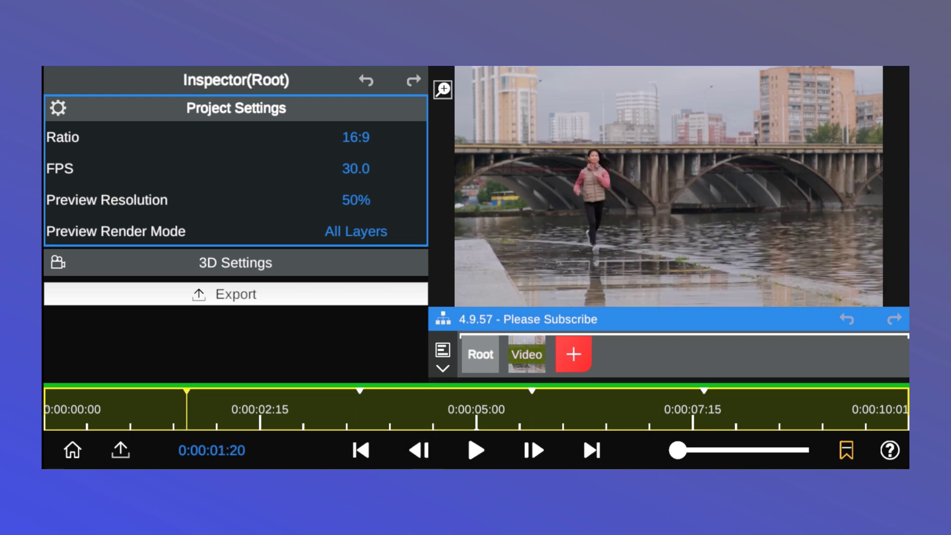
# Capture and save the Video layer's frame at 0:00:01:20 as an image
pyautogui.click(526, 354)
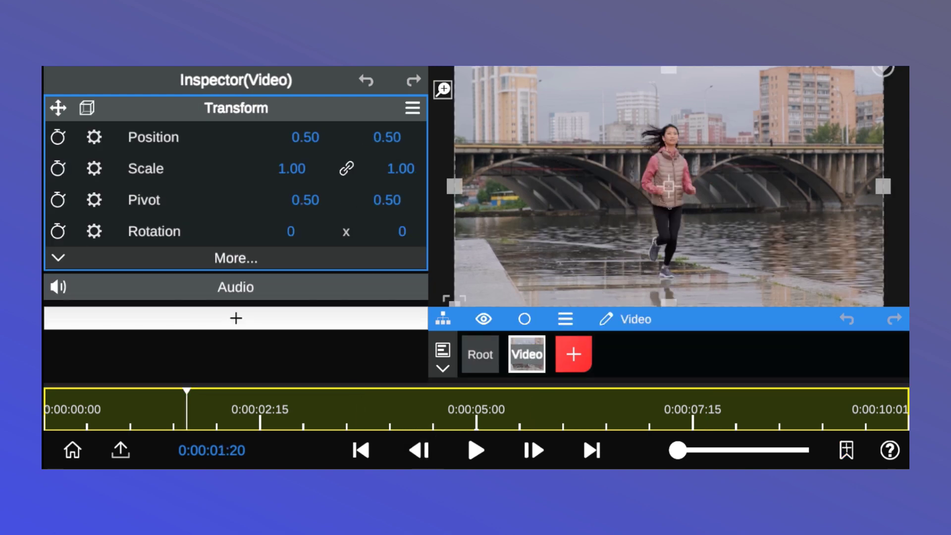
pyautogui.click(565, 320)
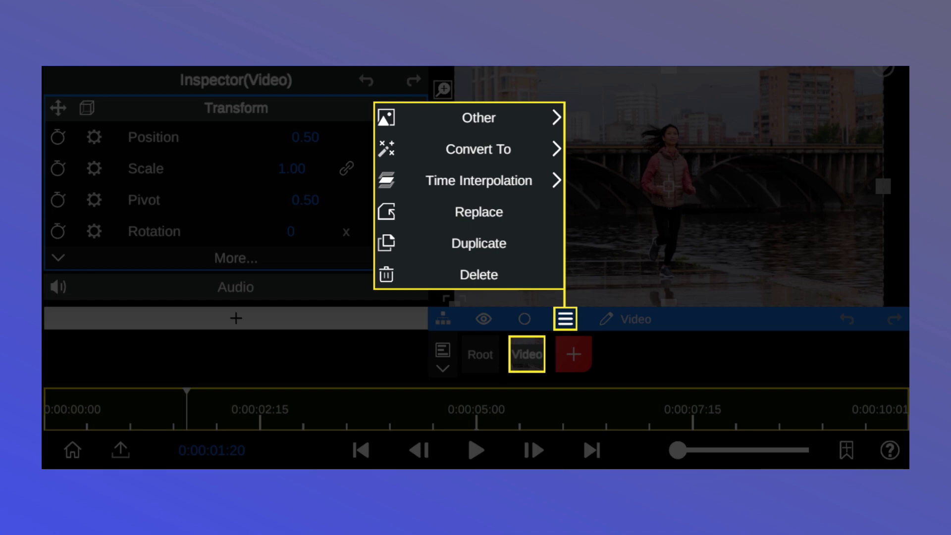
pyautogui.click(479, 118)
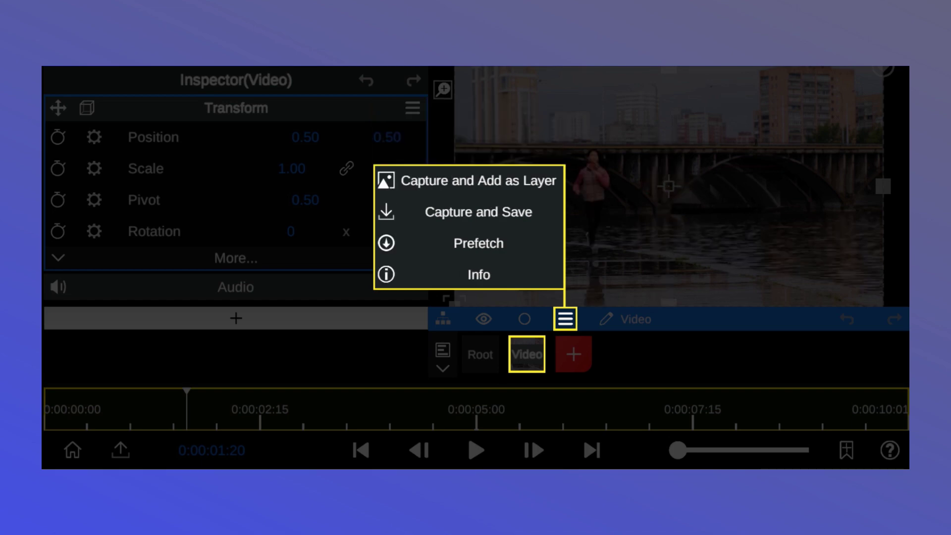
pyautogui.click(527, 212)
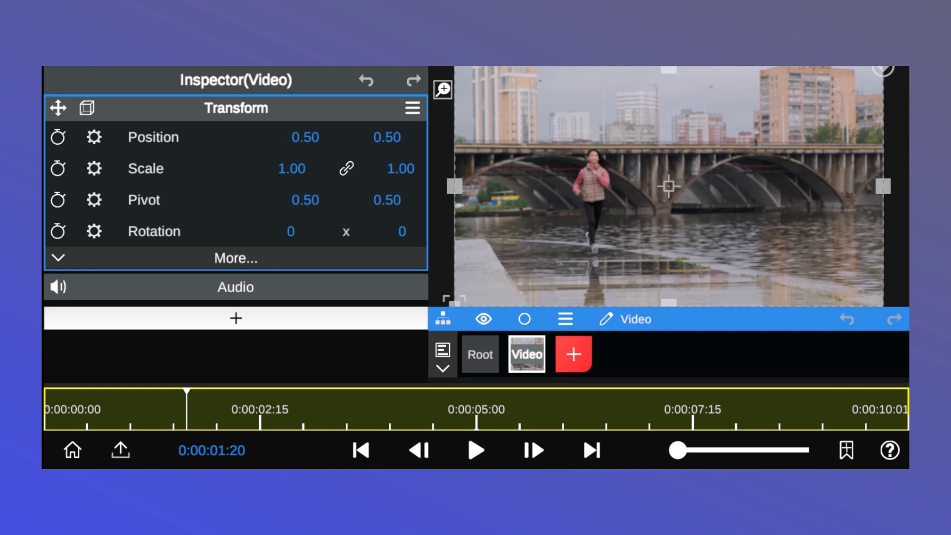
# Go to the 0:00:03:20 bookmark and capture and save that frame as an image
pyautogui.click(539, 451)
pyautogui.click(481, 355)
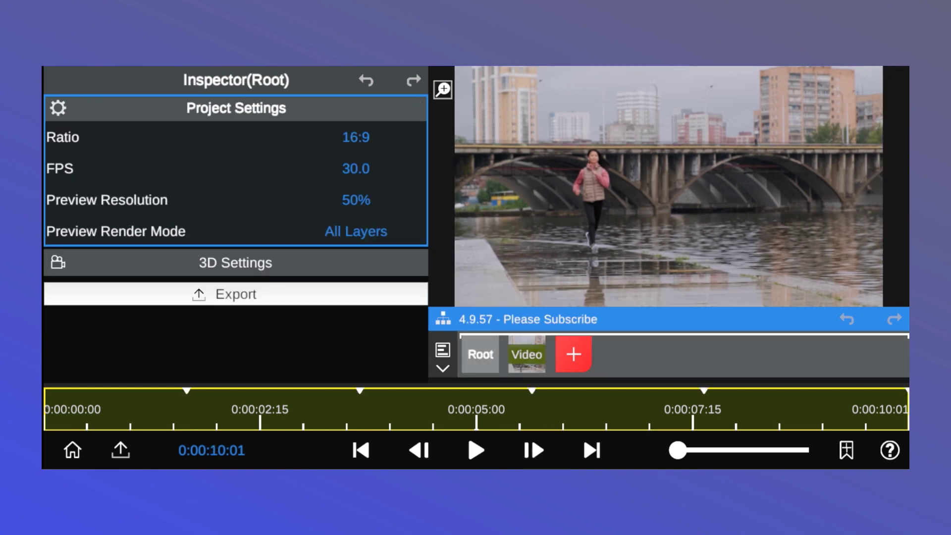
pyautogui.click(318, 409)
pyautogui.click(534, 451)
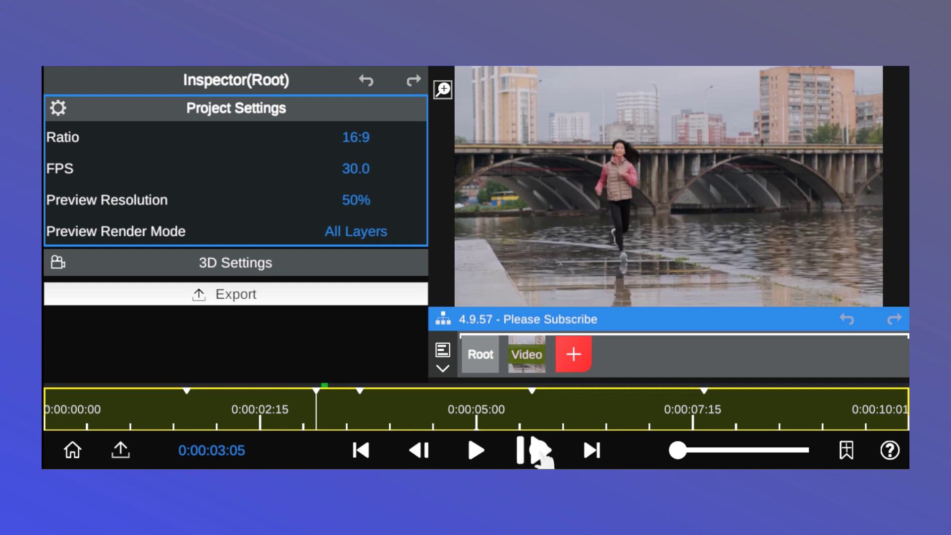
pyautogui.click(527, 355)
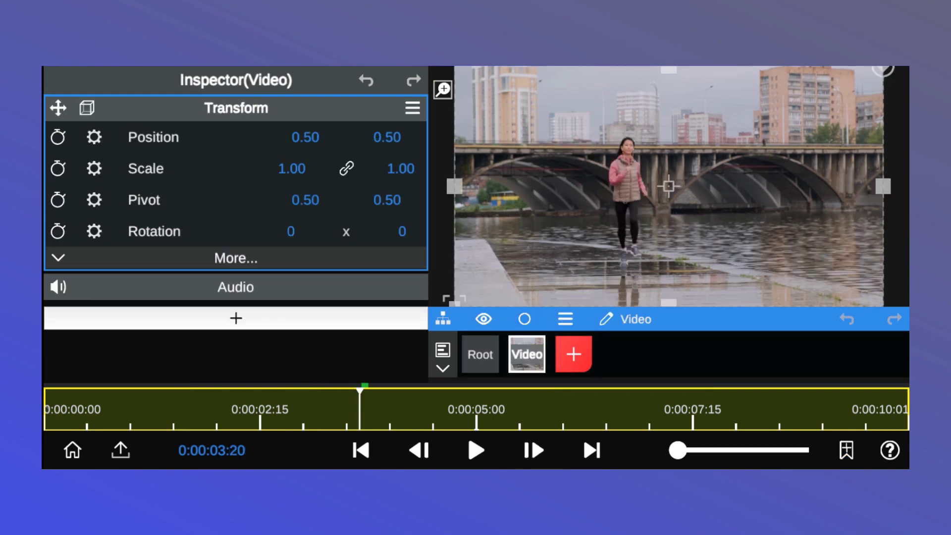
pyautogui.click(483, 357)
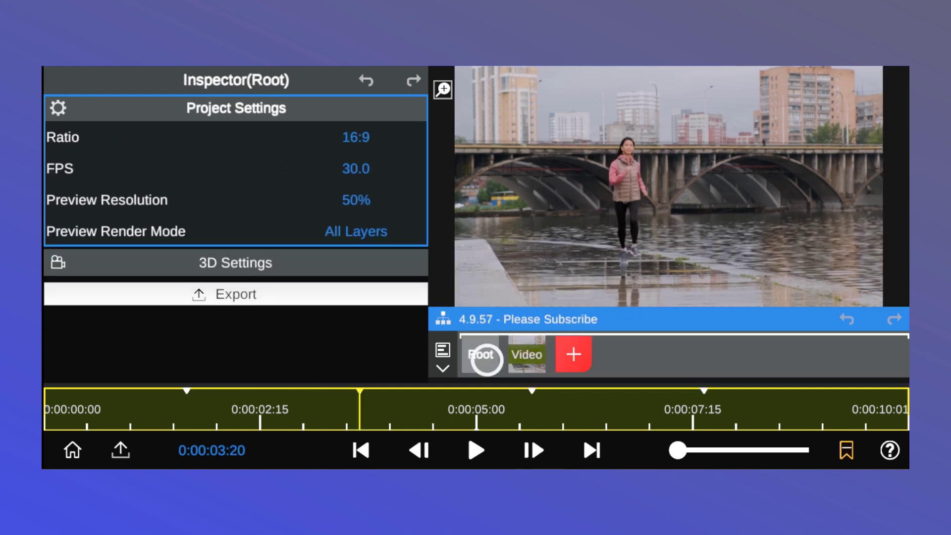
pyautogui.click(530, 356)
pyautogui.click(565, 319)
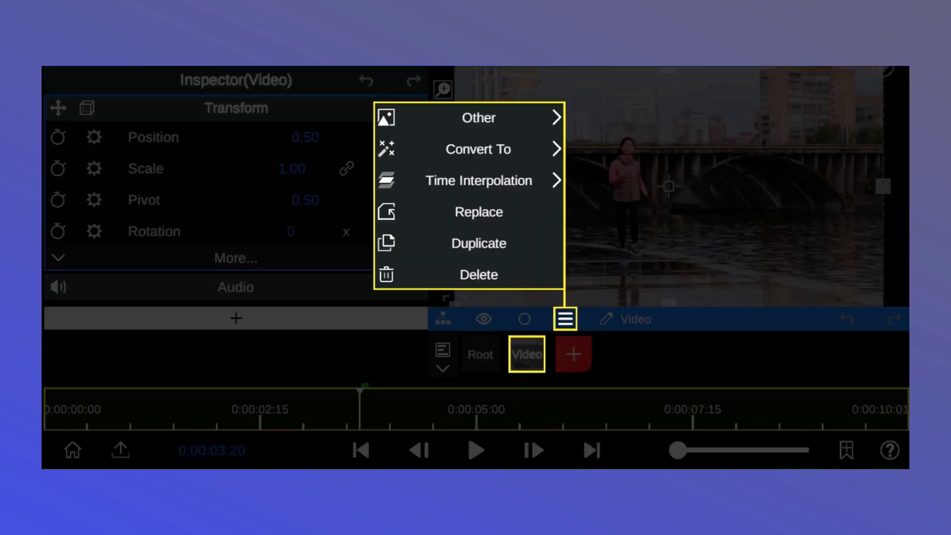
pyautogui.click(540, 116)
pyautogui.click(534, 213)
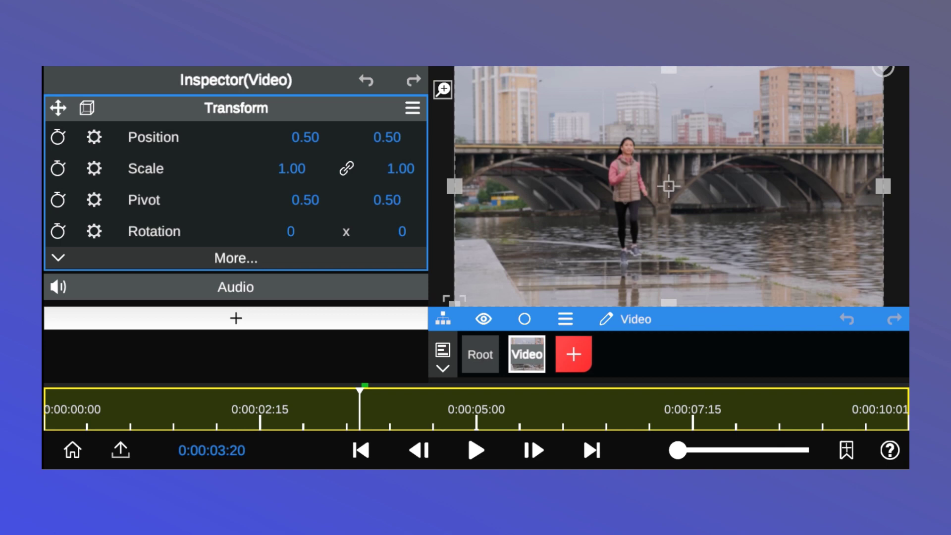
# Capture and save the Video layer's frame at 0:00:05:20 as an image
pyautogui.click(485, 353)
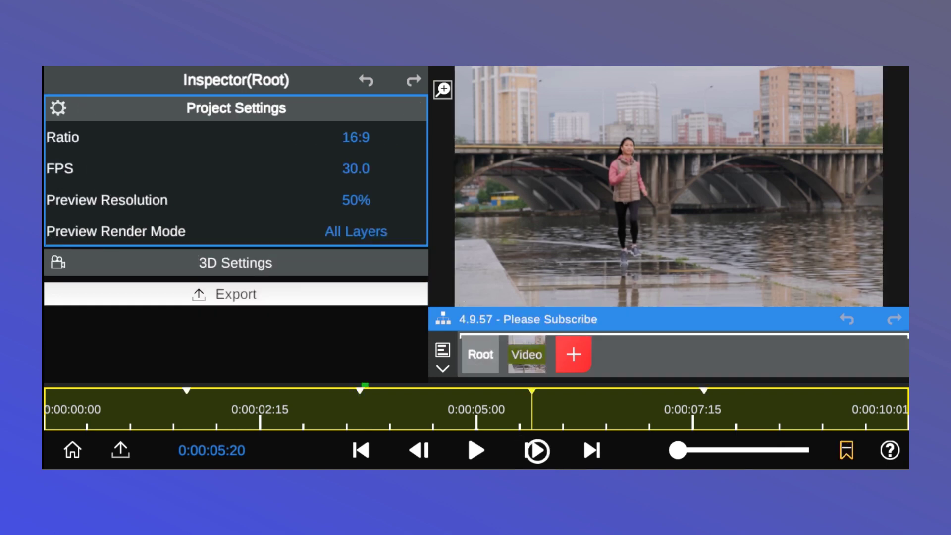
pyautogui.click(530, 355)
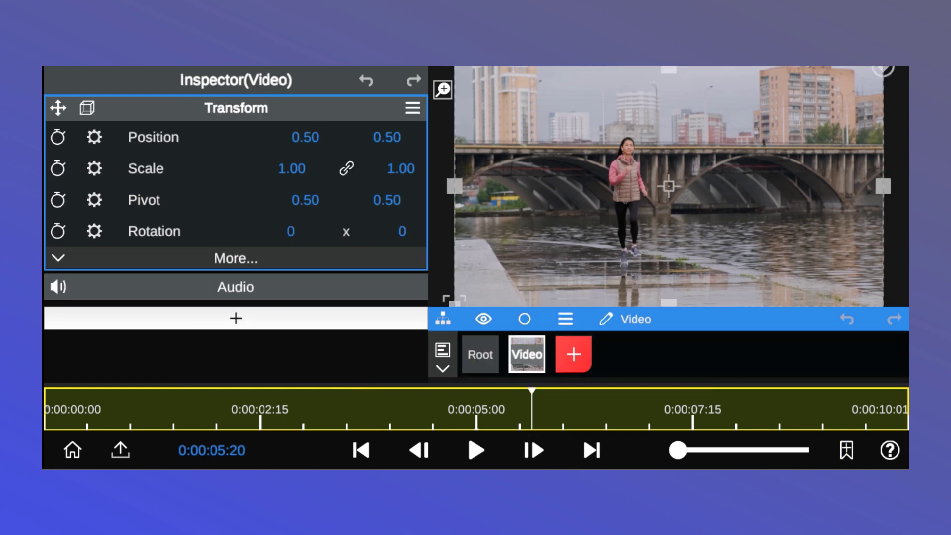
pyautogui.click(565, 319)
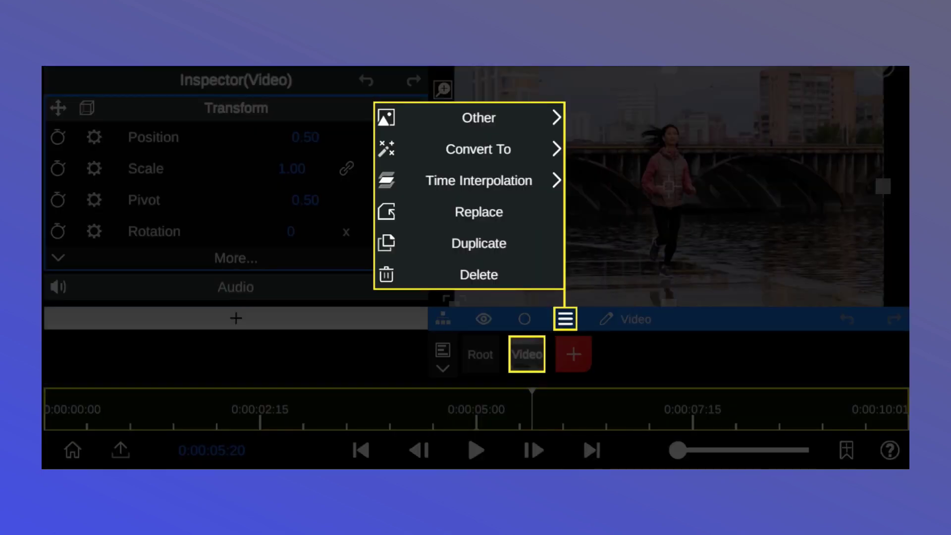
pyautogui.click(527, 118)
pyautogui.click(536, 212)
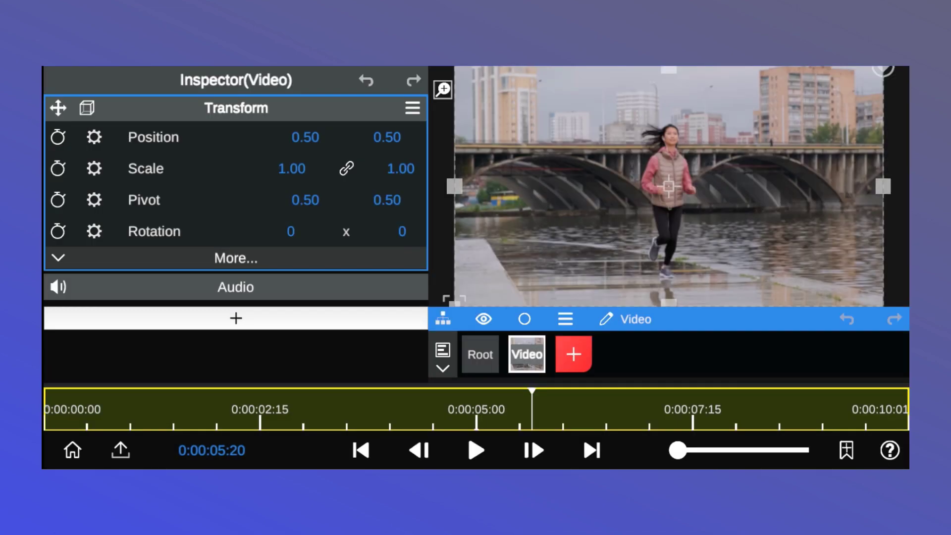
# Jump to the 0:00:07:20 bookmark, save that frame as an image, and return to Root
pyautogui.click(488, 354)
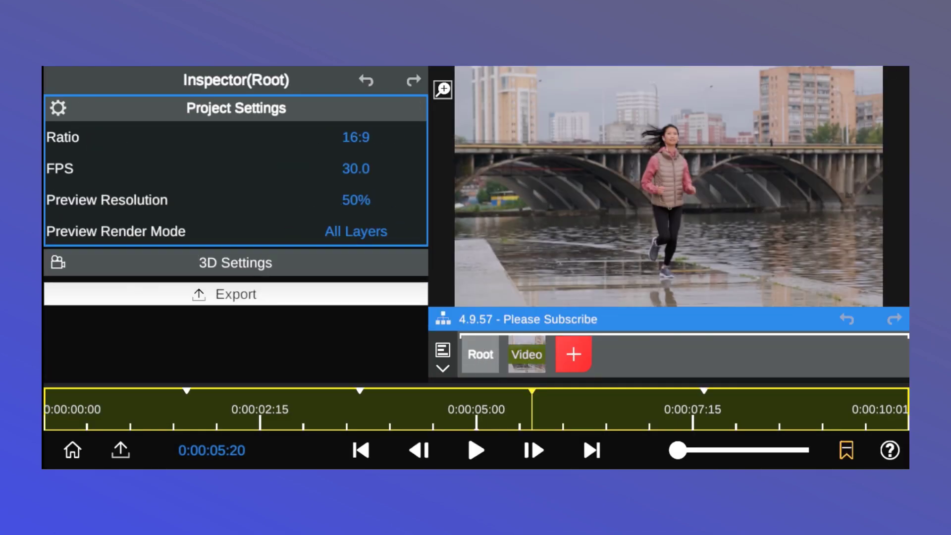
pyautogui.click(534, 451)
pyautogui.click(537, 352)
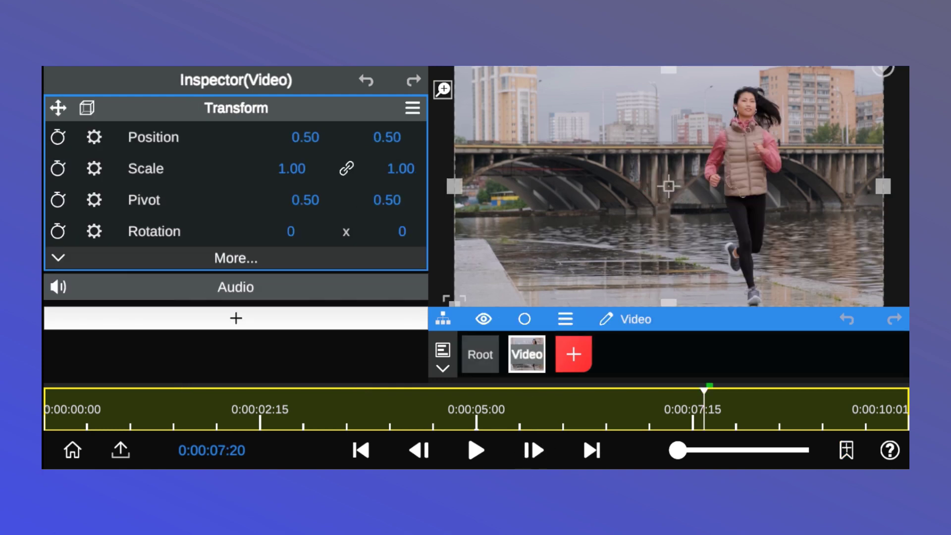
pyautogui.click(566, 319)
pyautogui.click(538, 123)
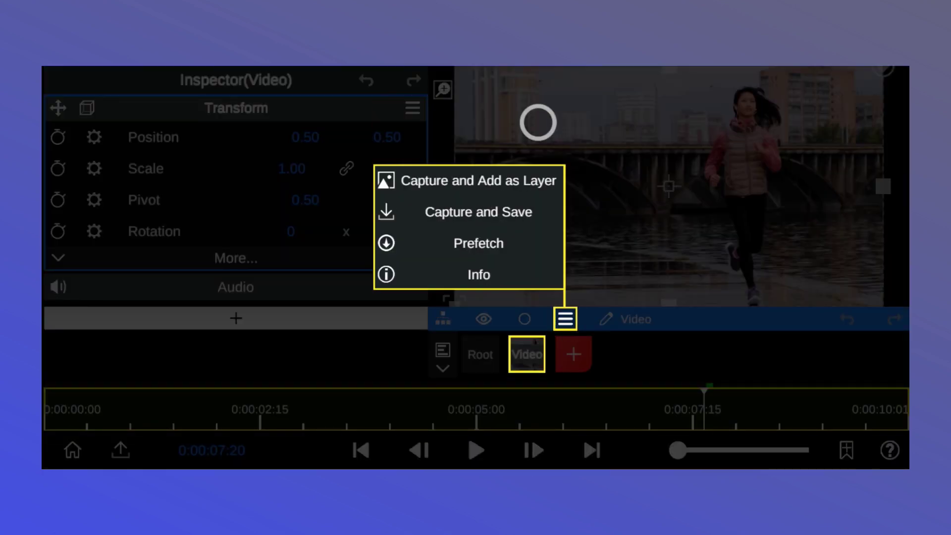
pyautogui.click(535, 213)
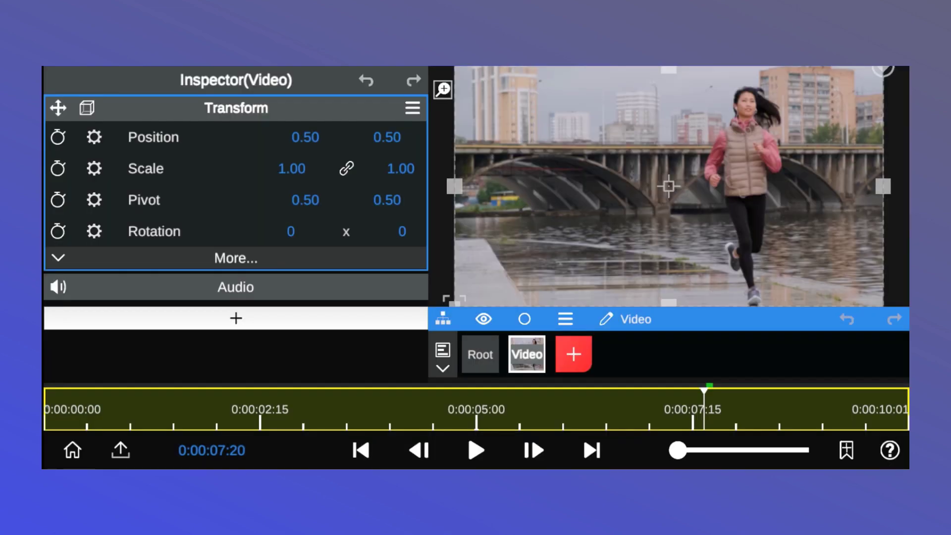
pyautogui.click(474, 350)
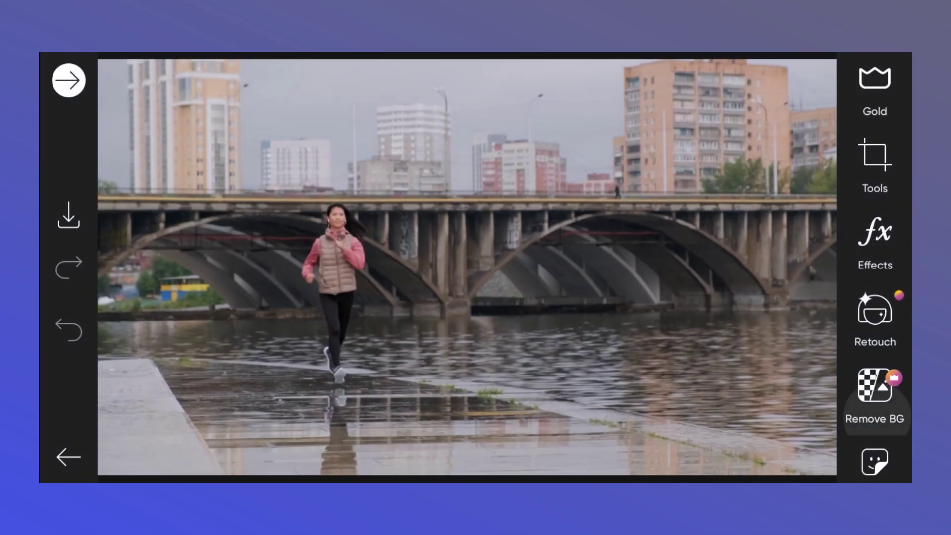
# Open the runner photo in Draw, move its layer above the transparent layer, and choose Eraser
pyautogui.scroll(-10, 875, 263)
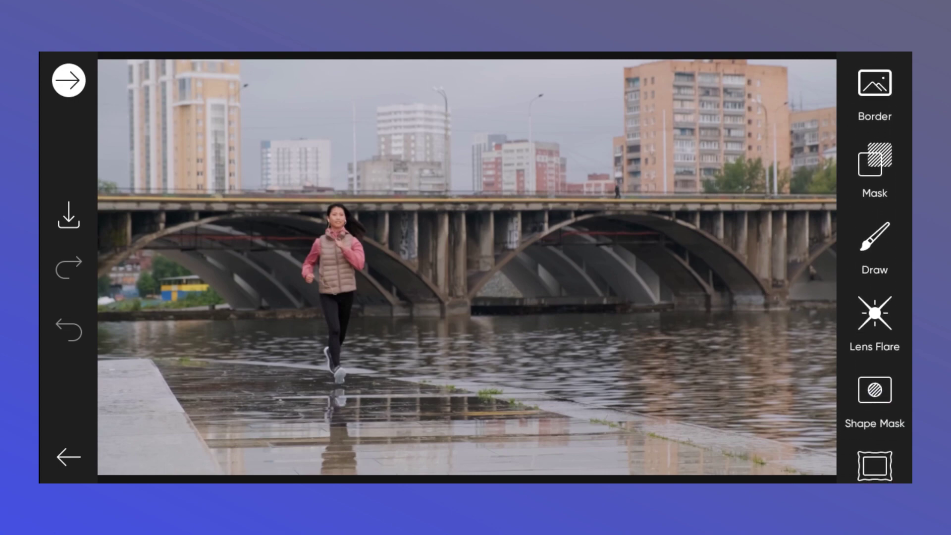
pyautogui.click(874, 243)
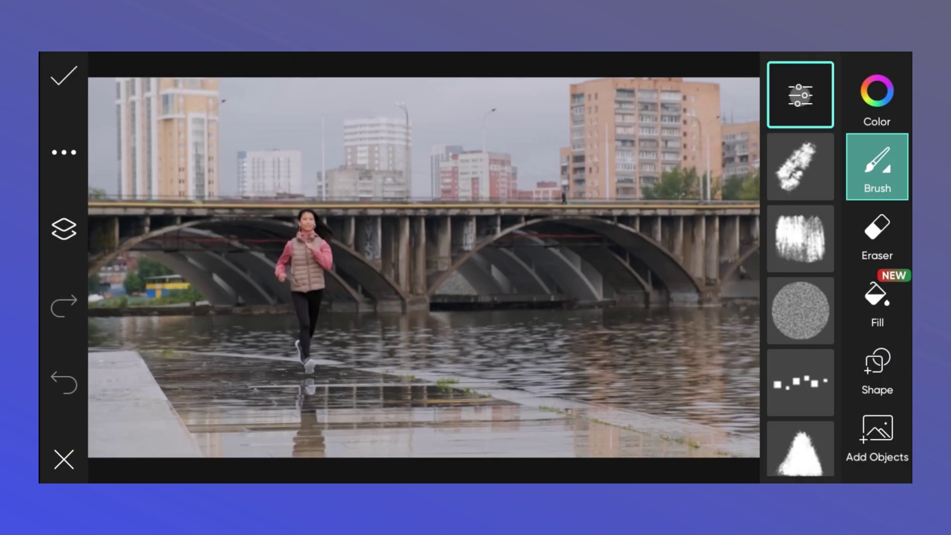
pyautogui.click(64, 229)
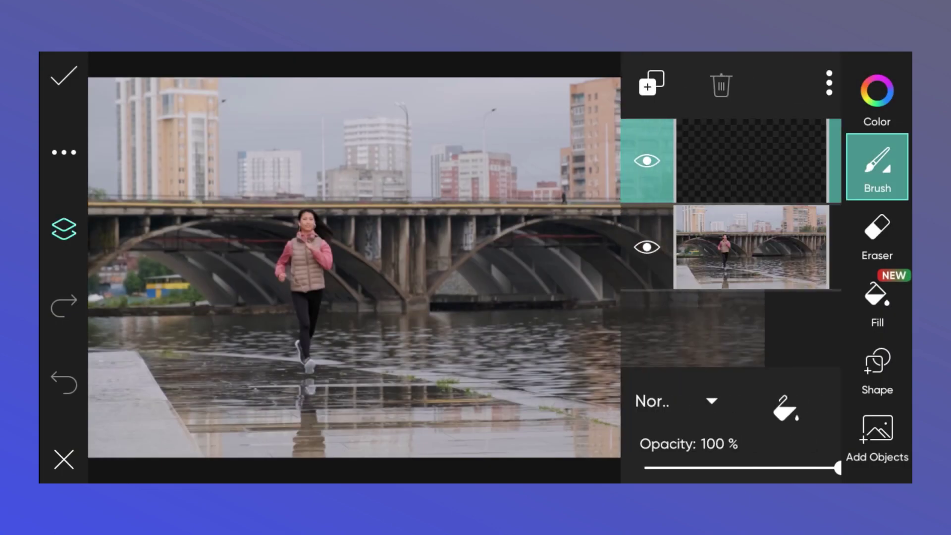
pyautogui.click(750, 246)
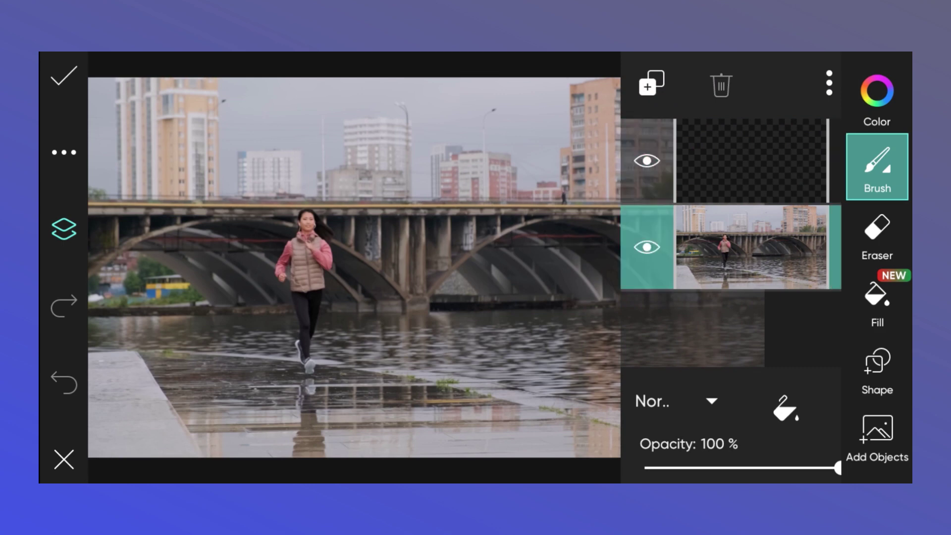
pyautogui.moveTo(750, 247); pyautogui.dragTo(750, 160)
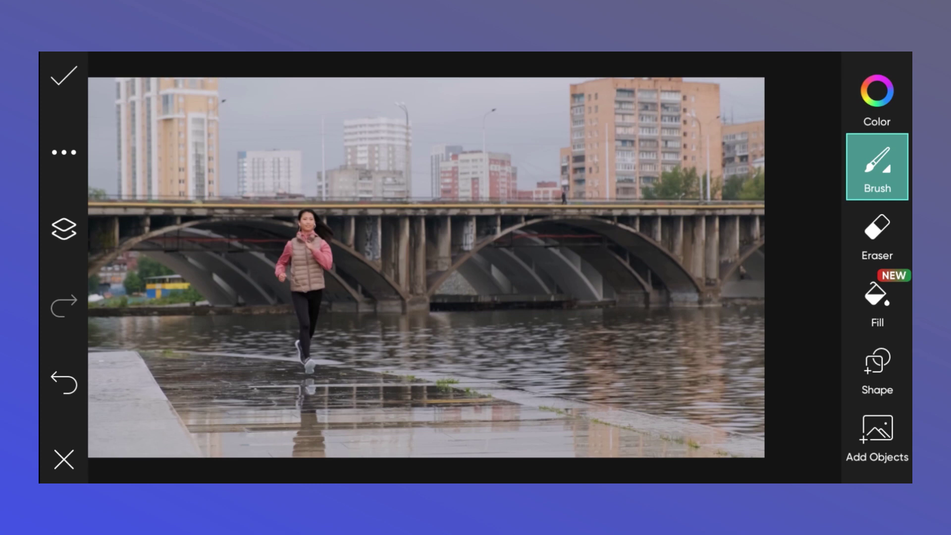
pyautogui.click(877, 233)
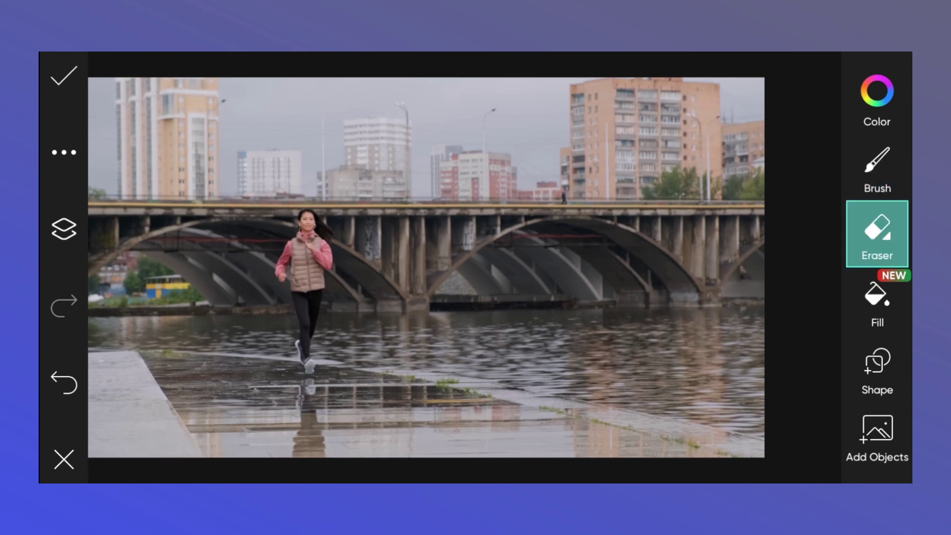
# Set the eraser shape to a filled rectangle
pyautogui.click(877, 372)
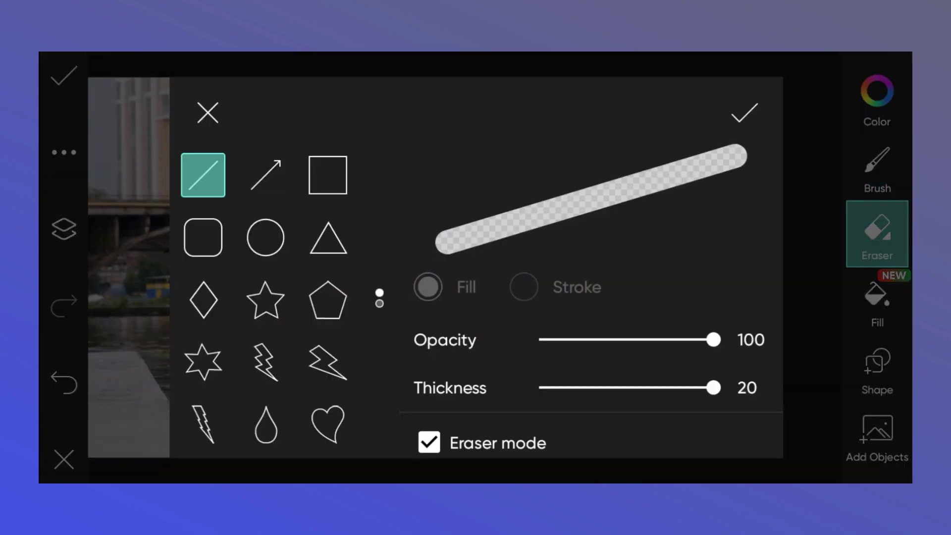
pyautogui.click(328, 175)
pyautogui.click(427, 287)
pyautogui.click(744, 113)
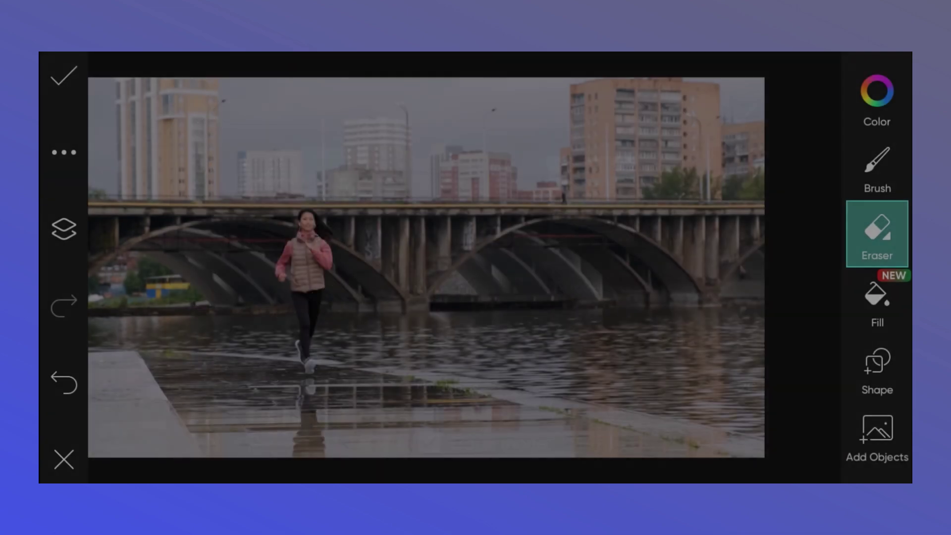
pyautogui.scroll(-3, 451, 274)
# Erase rectangles over the right, left and top areas, leaving a narrow strip around the runner
pyautogui.moveTo(673, 149); pyautogui.dragTo(396, 398)
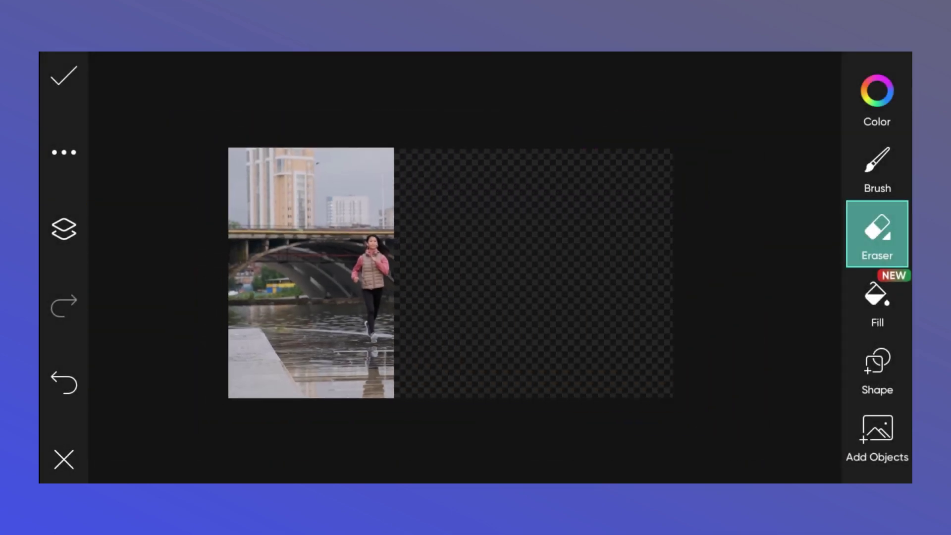
pyautogui.moveTo(229, 152)
pyautogui.mouseDown()
pyautogui.moveTo(319, 398)
pyautogui.moveTo(323, 463)
pyautogui.mouseUp()
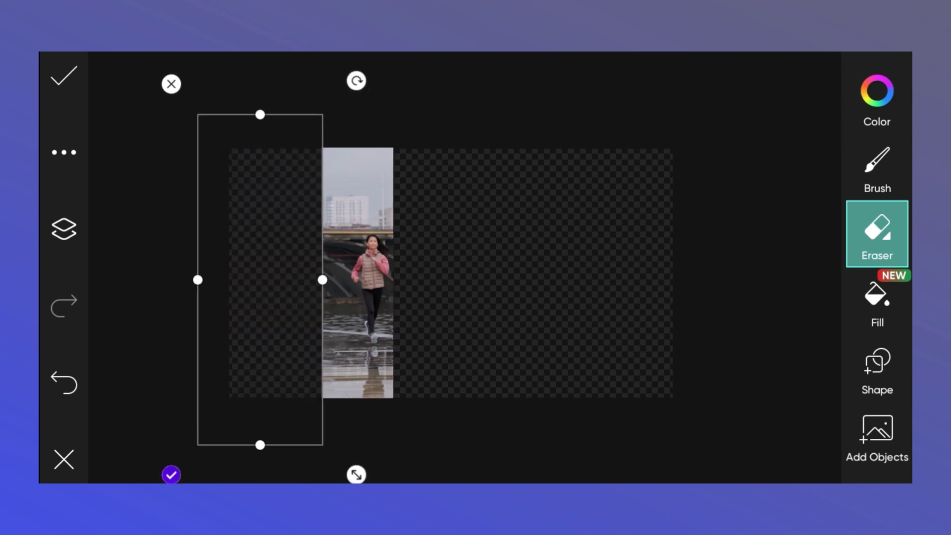
pyautogui.moveTo(260, 280); pyautogui.dragTo(286, 299)
pyautogui.moveTo(370, 149); pyautogui.dragTo(370, 222)
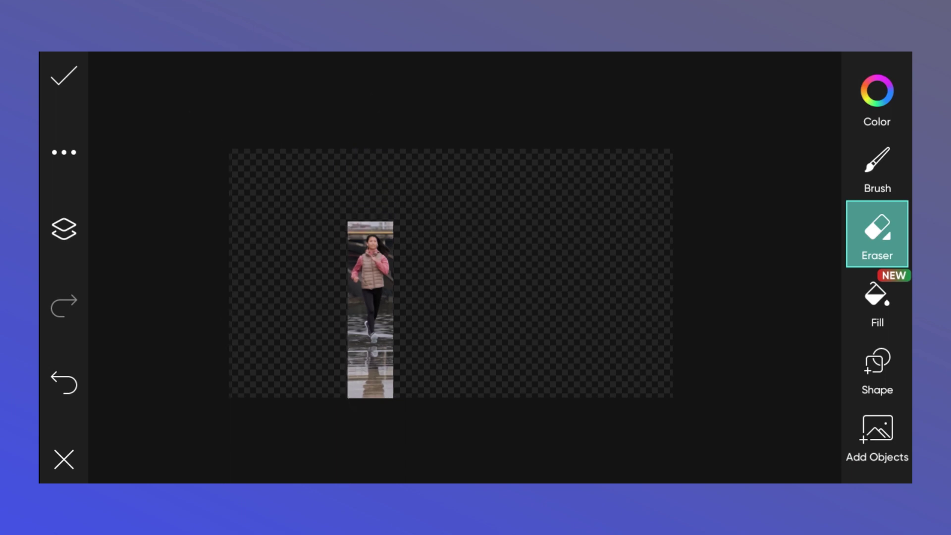
pyautogui.click(221, 261)
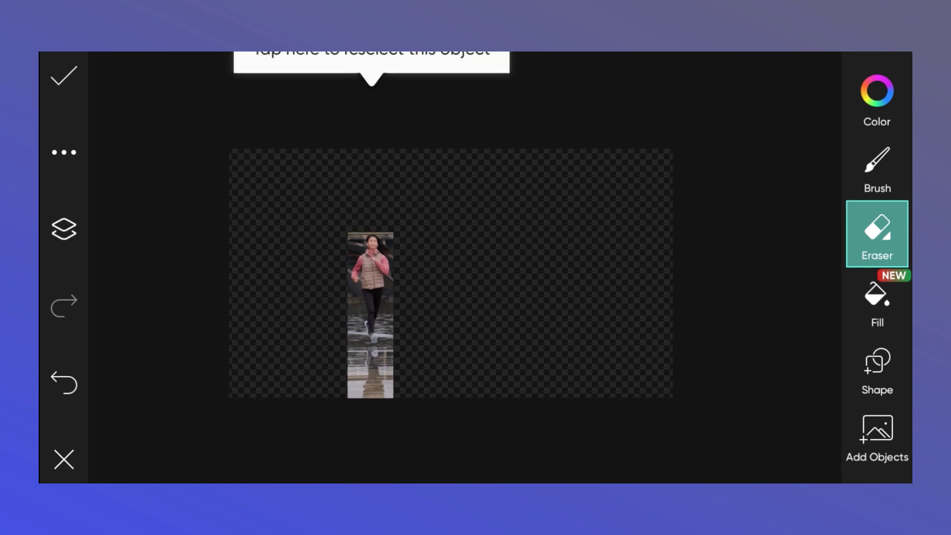
pyautogui.scroll(-3, 451, 273)
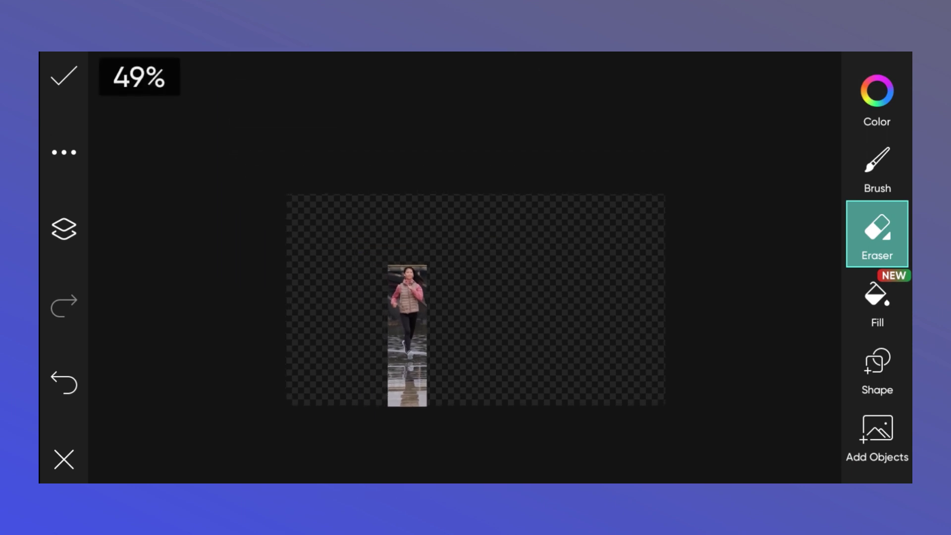
pyautogui.click(877, 232)
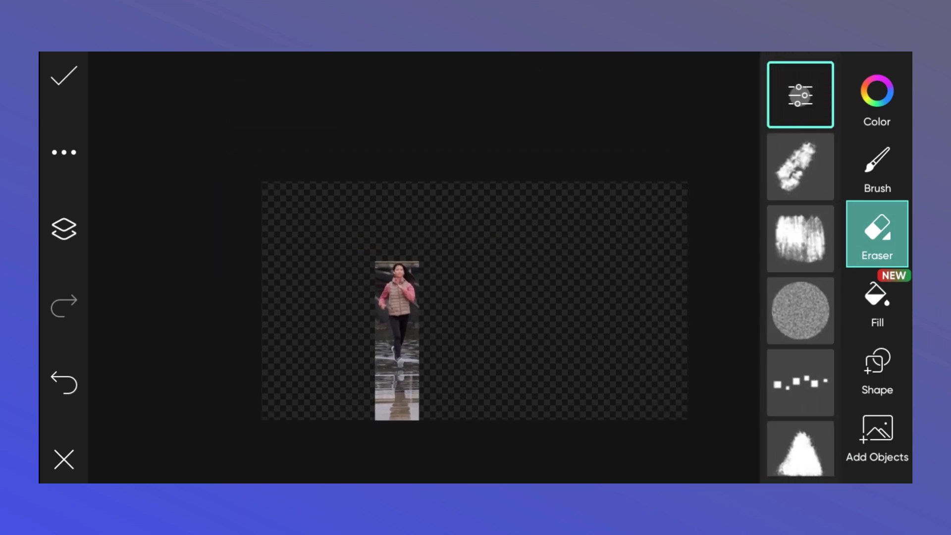
# Lower the eraser hardness from 100 to 50, then erase background along the strip's right edge
pyautogui.click(800, 94)
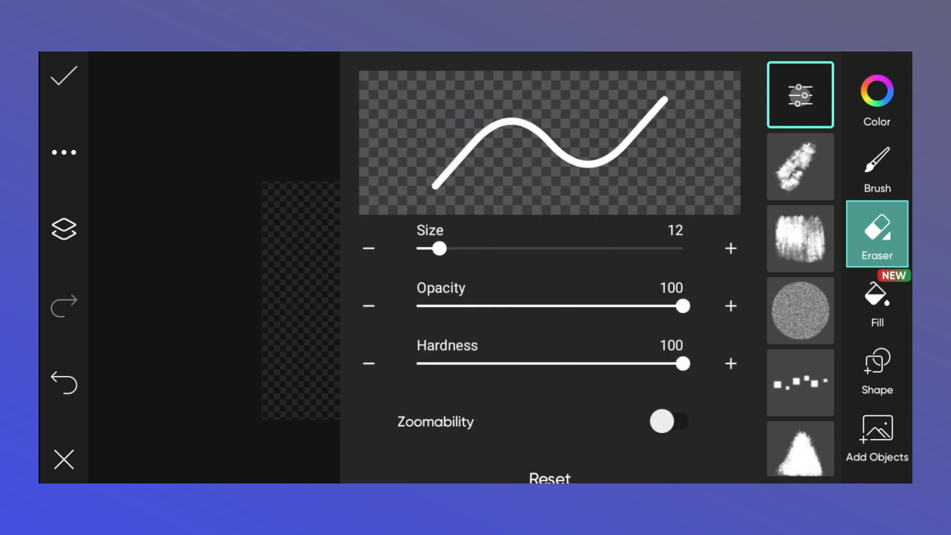
pyautogui.moveTo(683, 363); pyautogui.dragTo(540, 364)
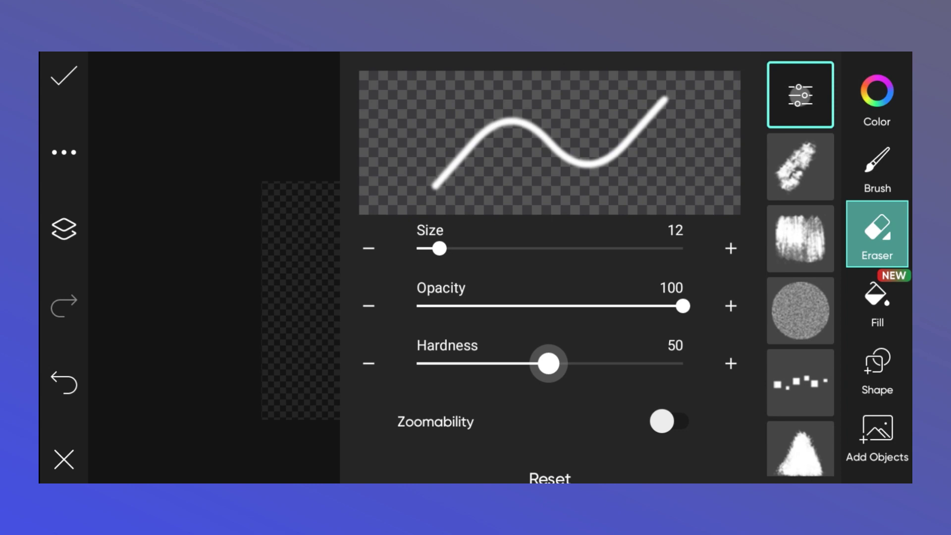
pyautogui.click(800, 95)
pyautogui.scroll(2, 378, 298)
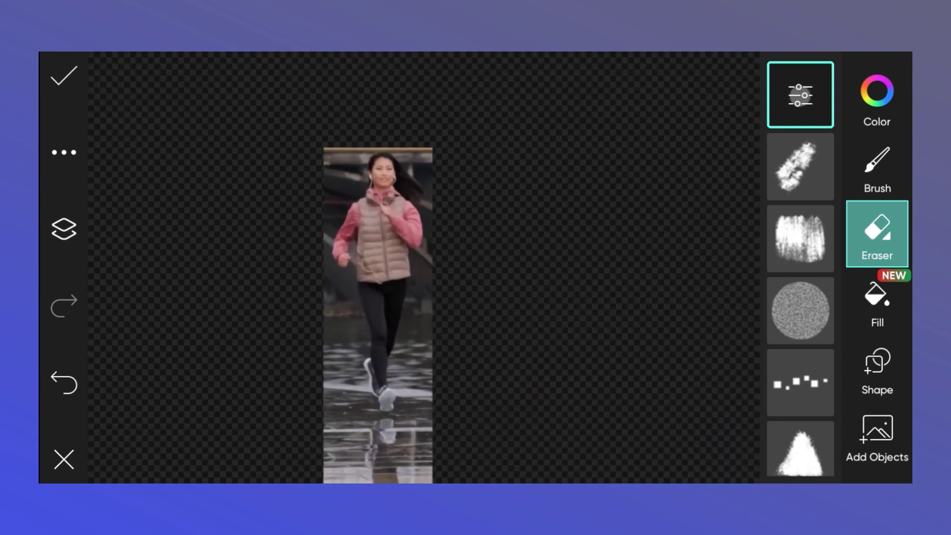
pyautogui.scroll(5, 381, 297)
pyautogui.scroll(5, 382, 297)
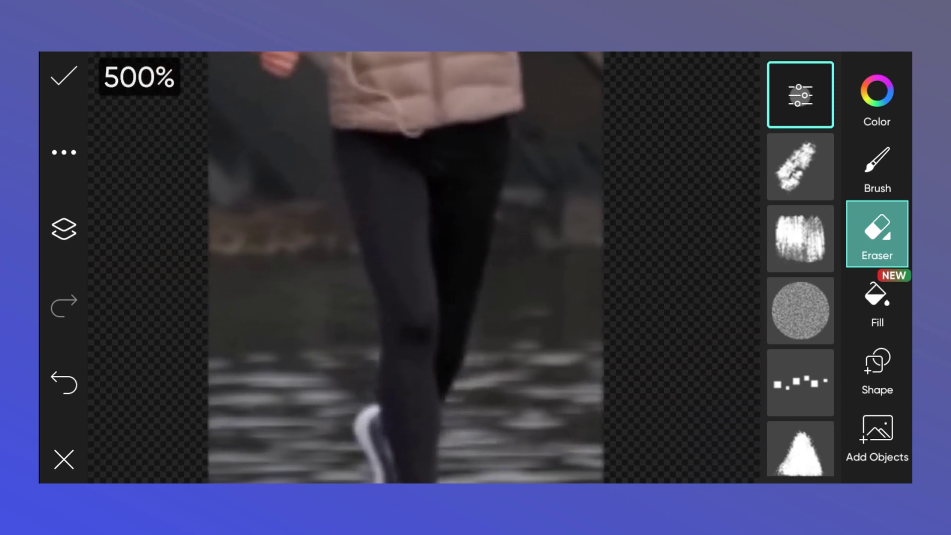
pyautogui.moveTo(570, 223); pyautogui.dragTo(579, 446)
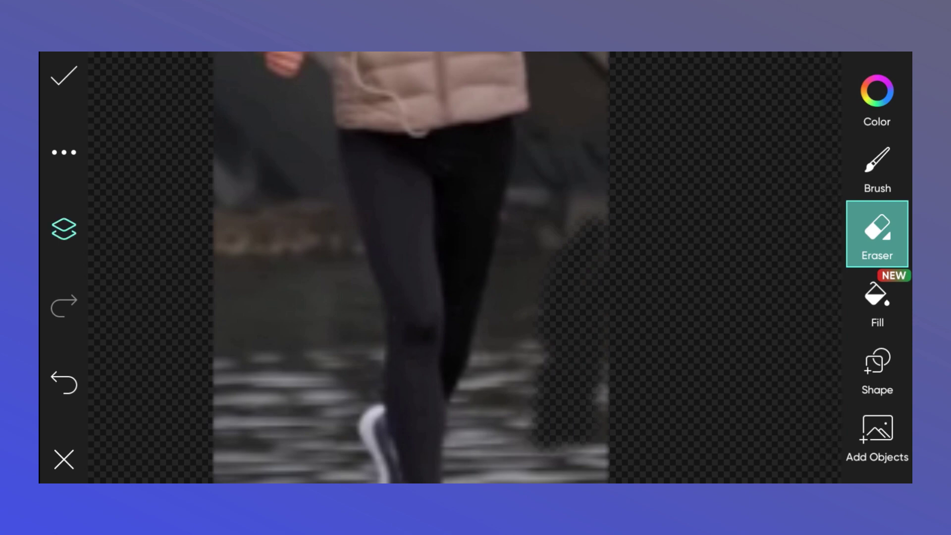
pyautogui.click(64, 229)
# Fill the bottom transparent layer with purple and reselect the runner photo layer
pyautogui.click(647, 247)
pyautogui.click(786, 408)
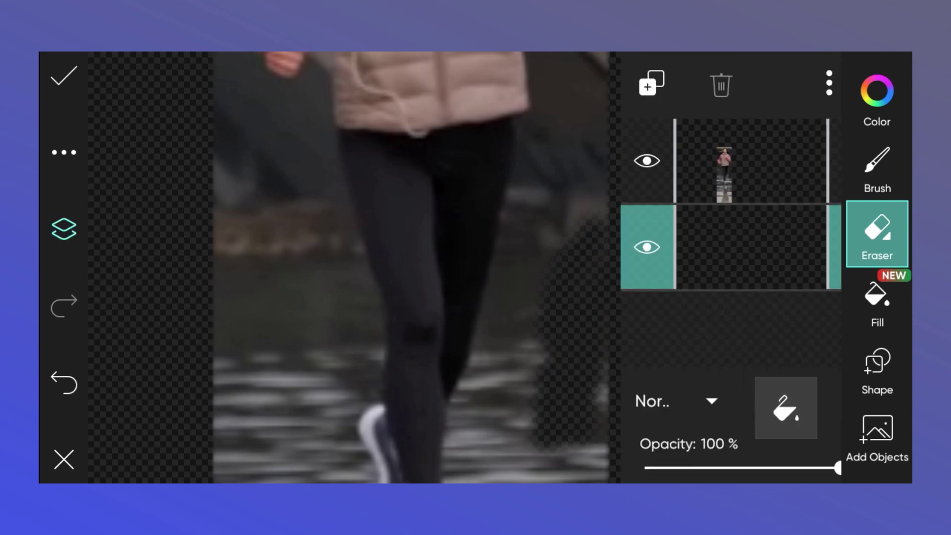
pyautogui.click(618, 197)
pyautogui.click(733, 135)
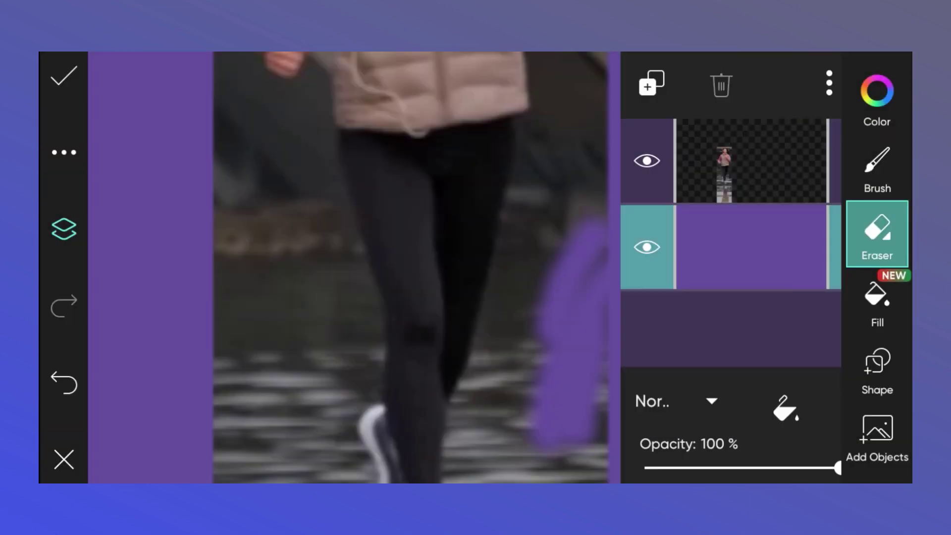
pyautogui.click(647, 161)
pyautogui.click(63, 229)
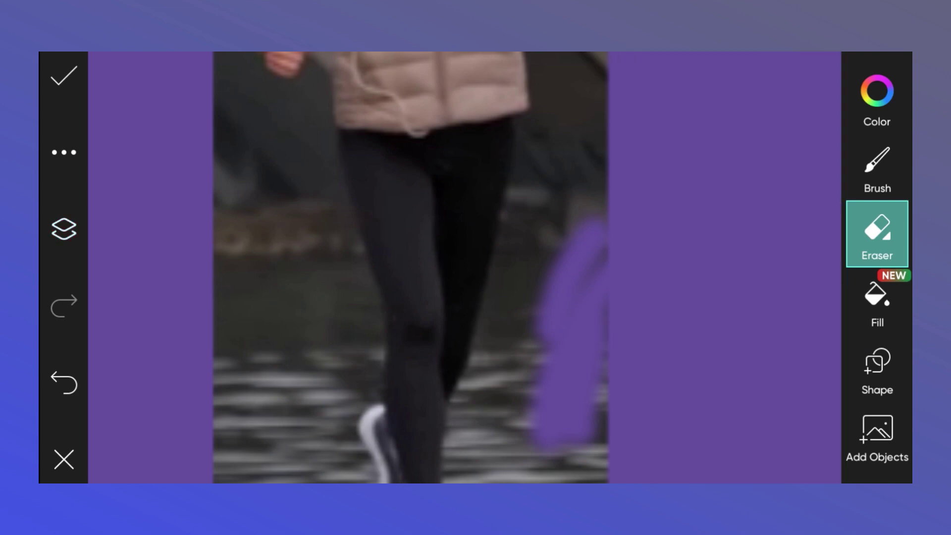
# Erase the background right of the runner's legs, down past the shoes and their reflection
pyautogui.moveTo(540, 397); pyautogui.dragTo(584, 173)
pyautogui.moveTo(584, 118)
pyautogui.mouseDown()
pyautogui.moveTo(520, 278)
pyautogui.moveTo(491, 421)
pyautogui.mouseUp()
pyautogui.moveTo(486, 277)
pyautogui.mouseDown()
pyautogui.moveTo(461, 396)
pyautogui.moveTo(545, 451)
pyautogui.moveTo(585, 406)
pyautogui.mouseUp()
pyautogui.scroll(-5, 421, 267)
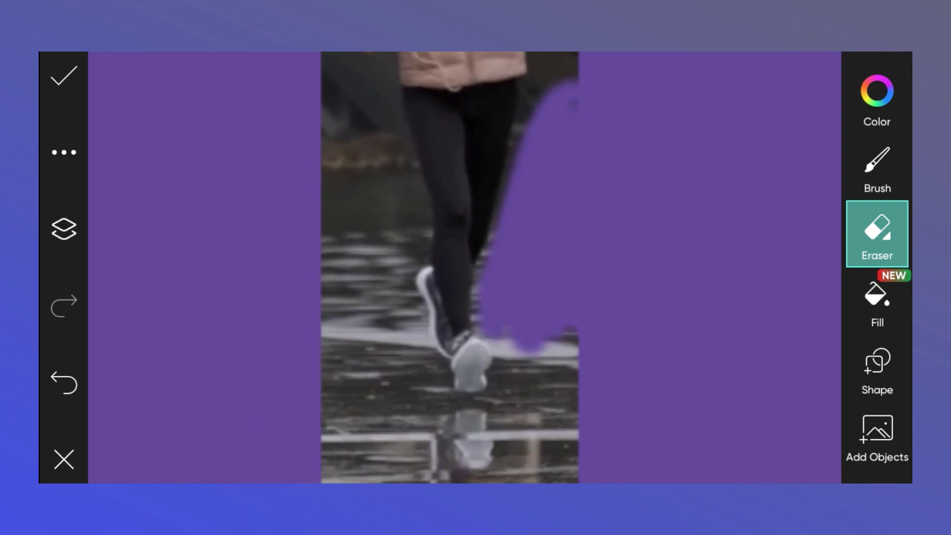
pyautogui.moveTo(500, 278); pyautogui.dragTo(570, 351)
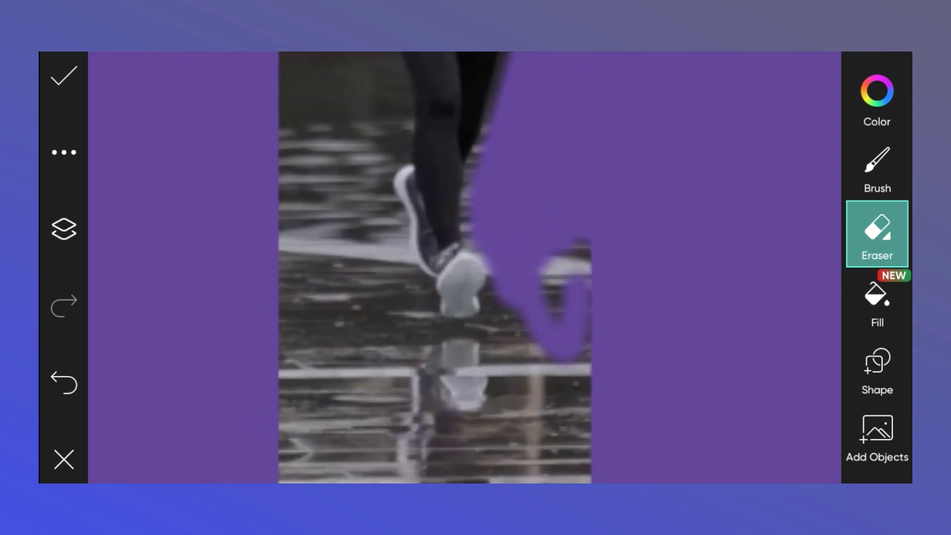
pyautogui.moveTo(545, 257); pyautogui.dragTo(584, 317)
pyautogui.scroll(-5, 461, 268)
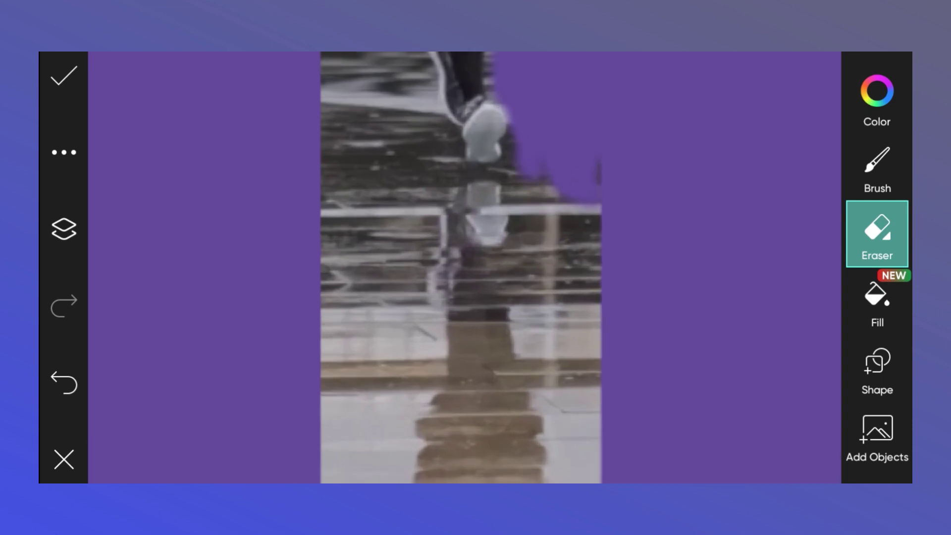
pyautogui.moveTo(510, 131); pyautogui.dragTo(550, 277)
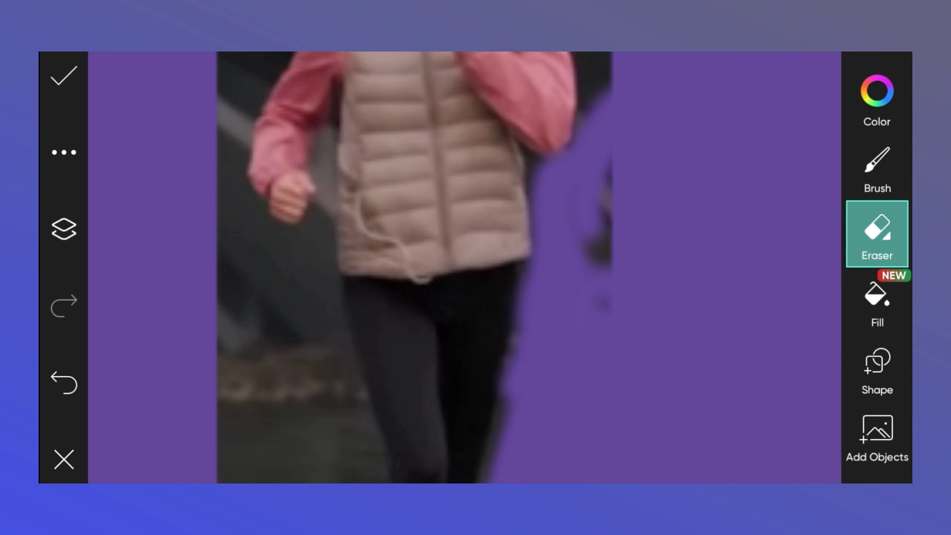
pyautogui.click(64, 383)
pyautogui.click(63, 306)
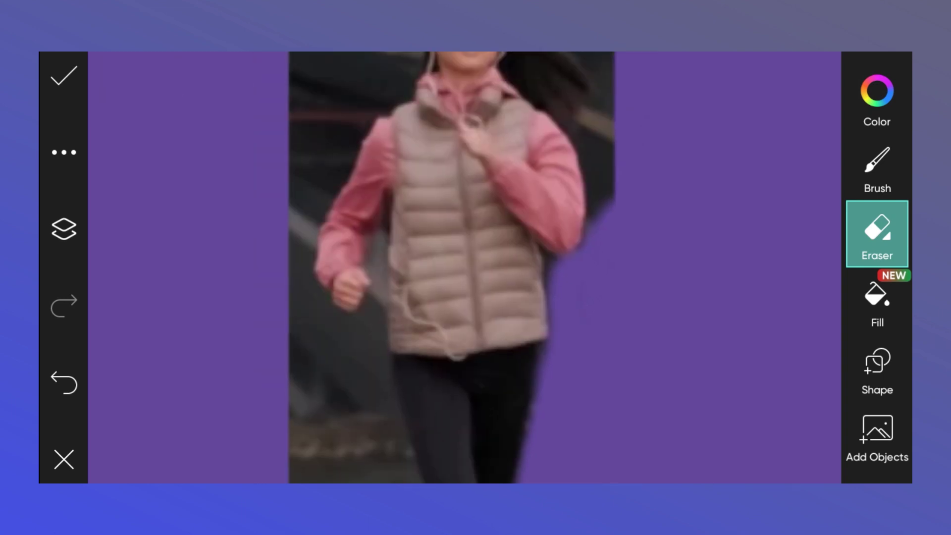
# Erase the dark background in the photo's top corners and around the runner's hair
pyautogui.moveTo(610, 183); pyautogui.dragTo(505, 104)
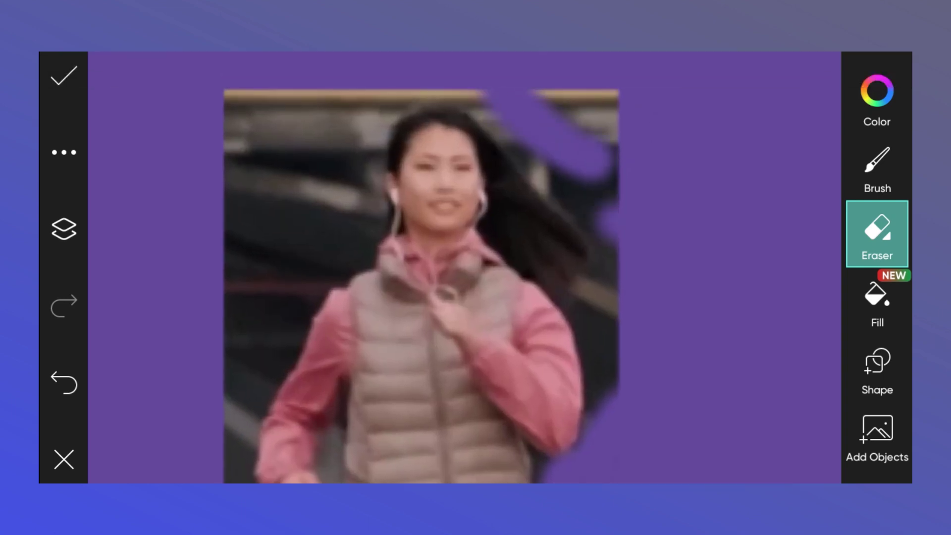
pyautogui.moveTo(614, 243); pyautogui.dragTo(451, 94)
pyautogui.moveTo(614, 159); pyautogui.dragTo(540, 96)
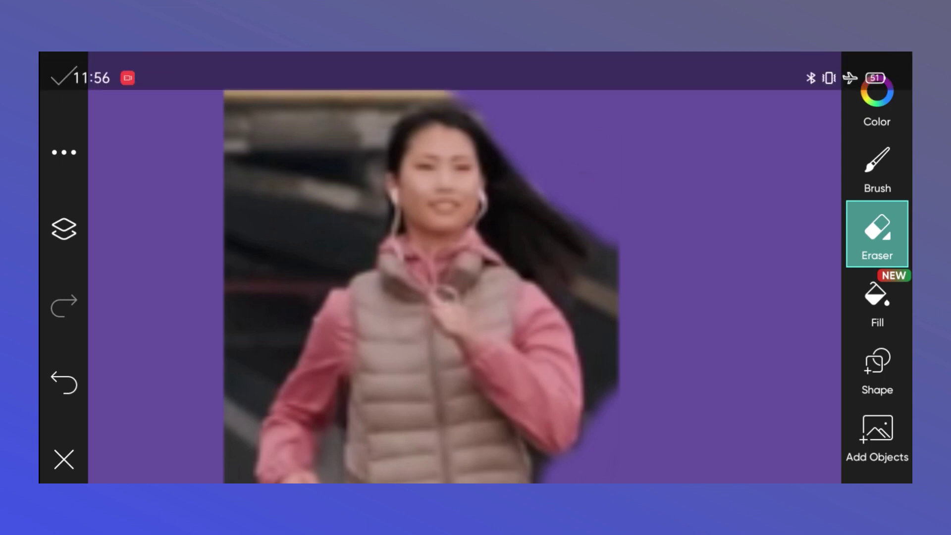
pyautogui.moveTo(550, 208)
pyautogui.mouseDown()
pyautogui.moveTo(609, 253)
pyautogui.moveTo(605, 332)
pyautogui.mouseUp()
pyautogui.moveTo(594, 263)
pyautogui.mouseDown()
pyautogui.moveTo(580, 317)
pyautogui.moveTo(604, 357)
pyautogui.moveTo(590, 436)
pyautogui.mouseUp()
pyautogui.moveTo(446, 248)
pyautogui.mouseDown()
pyautogui.moveTo(561, 355)
pyautogui.moveTo(589, 332)
pyautogui.mouseUp()
pyautogui.moveTo(370, 277)
pyautogui.mouseDown()
pyautogui.moveTo(426, 208)
pyautogui.moveTo(486, 176)
pyautogui.mouseUp()
pyautogui.moveTo(369, 342); pyautogui.dragTo(471, 221)
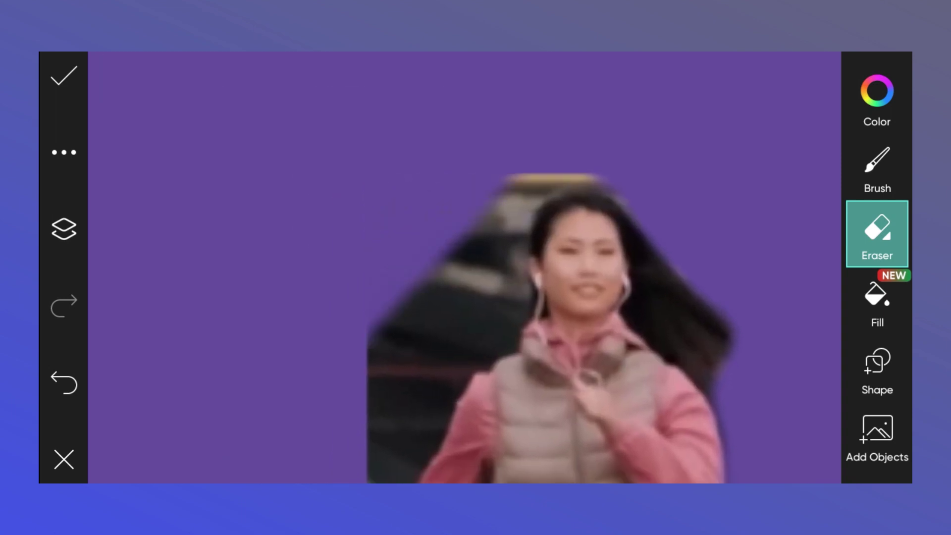
pyautogui.moveTo(369, 381)
pyautogui.mouseDown()
pyautogui.moveTo(496, 233)
pyautogui.moveTo(471, 337)
pyautogui.moveTo(515, 317)
pyautogui.moveTo(518, 293)
pyautogui.mouseUp()
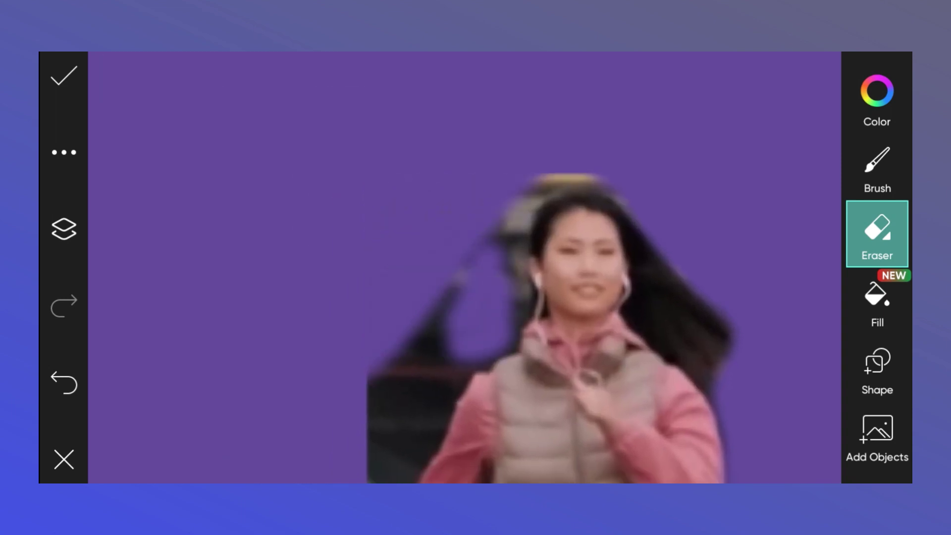
pyautogui.moveTo(520, 342); pyautogui.dragTo(511, 295)
pyautogui.moveTo(496, 282); pyautogui.dragTo(520, 201)
pyautogui.moveTo(525, 193); pyautogui.dragTo(565, 176)
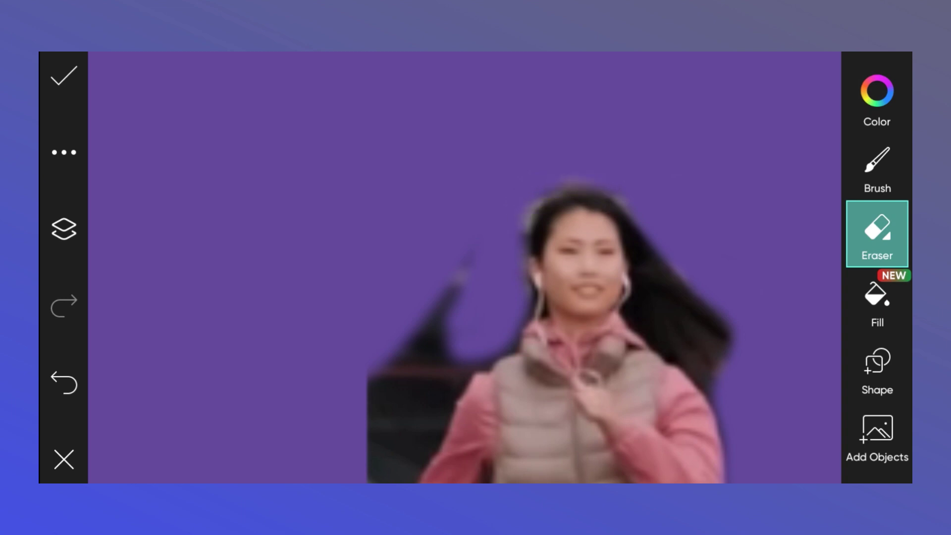
pyautogui.moveTo(463, 267); pyautogui.dragTo(411, 346)
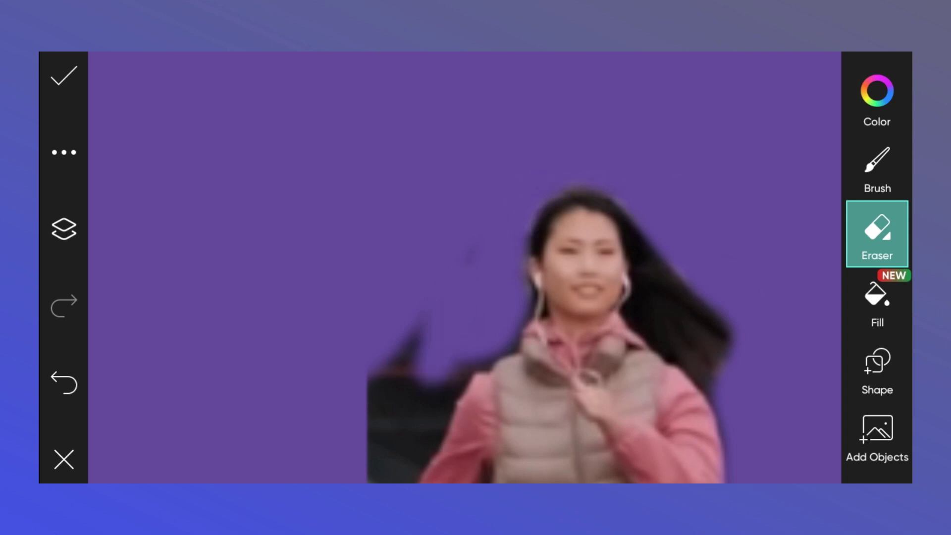
pyautogui.moveTo(446, 248); pyautogui.dragTo(510, 159)
# Erase the dark patches left of the runner's arm and hip
pyautogui.moveTo(550, 273); pyautogui.dragTo(476, 322)
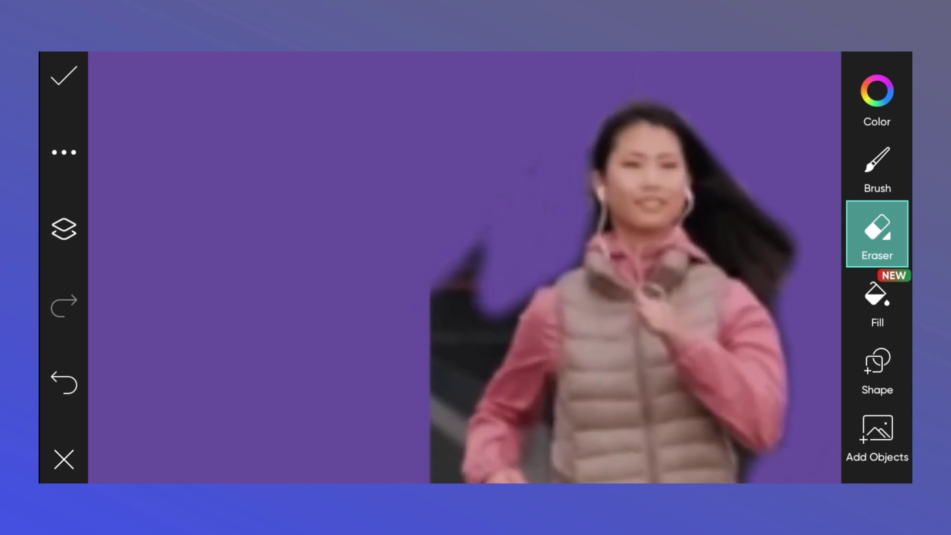
pyautogui.moveTo(536, 292); pyautogui.dragTo(441, 396)
pyautogui.moveTo(491, 298); pyautogui.dragTo(436, 416)
pyautogui.moveTo(485, 240); pyautogui.dragTo(431, 396)
pyautogui.moveTo(465, 298); pyautogui.dragTo(461, 361)
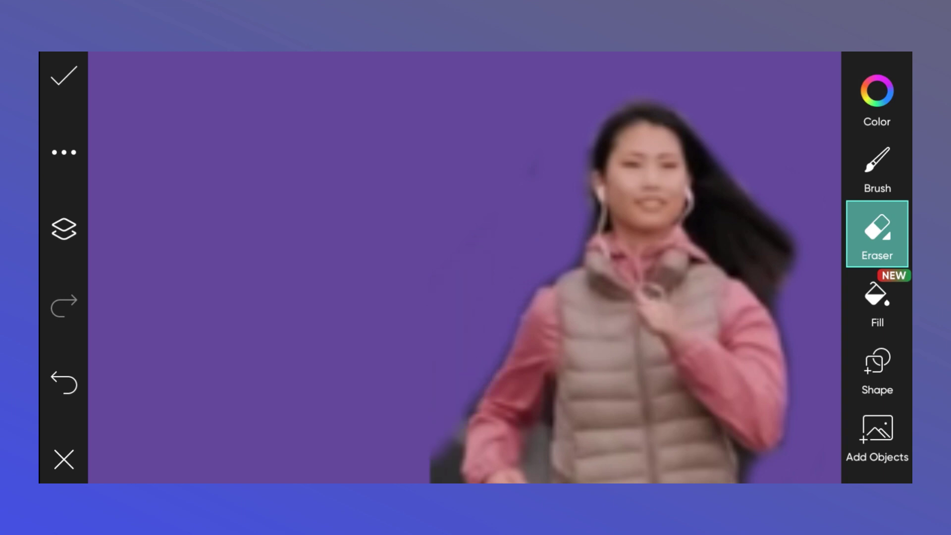
pyautogui.moveTo(496, 322); pyautogui.dragTo(555, 138)
pyautogui.moveTo(530, 263)
pyautogui.mouseDown()
pyautogui.moveTo(506, 308)
pyautogui.moveTo(506, 416)
pyautogui.mouseUp()
pyautogui.moveTo(510, 322); pyautogui.dragTo(545, 396)
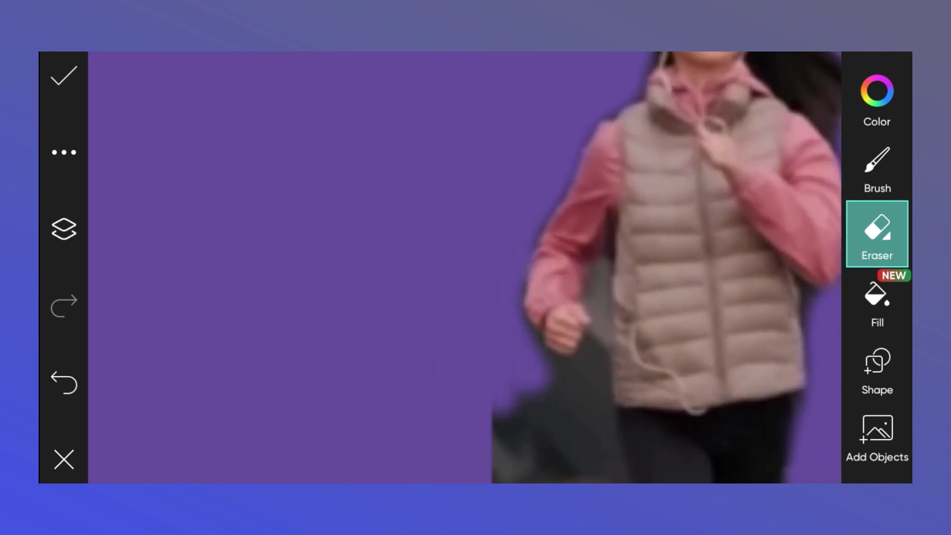
pyautogui.moveTo(535, 342)
pyautogui.mouseDown()
pyautogui.moveTo(585, 391)
pyautogui.moveTo(545, 247)
pyautogui.mouseUp()
pyautogui.moveTo(575, 283); pyautogui.dragTo(530, 357)
pyautogui.moveTo(525, 288); pyautogui.dragTo(501, 396)
pyautogui.moveTo(531, 308)
pyautogui.mouseDown()
pyautogui.moveTo(589, 248)
pyautogui.moveTo(595, 357)
pyautogui.moveTo(520, 377)
pyautogui.moveTo(526, 431)
pyautogui.mouseUp()
# Erase the background between the hill and the left leg and beside the shoe
pyautogui.moveTo(644, 347); pyautogui.dragTo(644, 223)
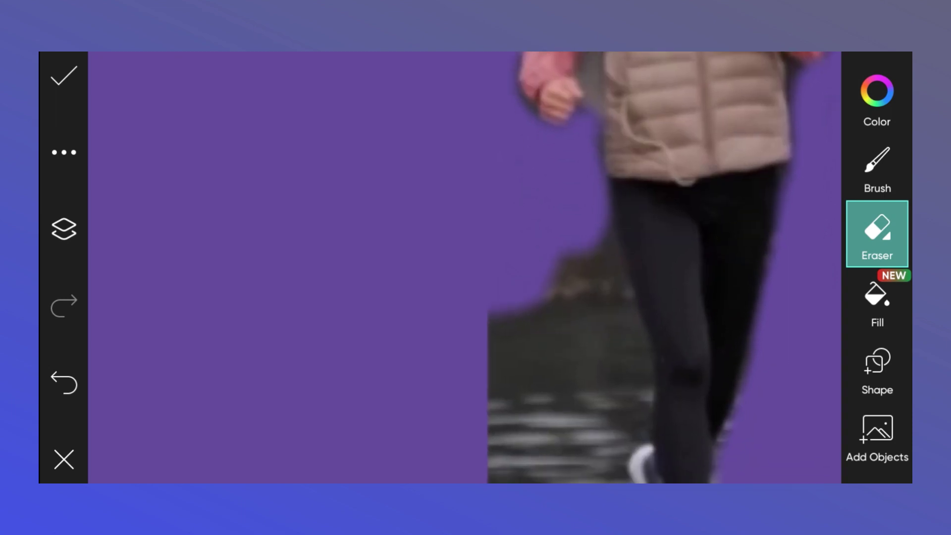
pyautogui.moveTo(585, 228); pyautogui.dragTo(620, 327)
pyautogui.moveTo(619, 238); pyautogui.dragTo(639, 391)
pyautogui.moveTo(634, 352); pyautogui.dragTo(634, 417)
pyautogui.moveTo(644, 372); pyautogui.dragTo(634, 223)
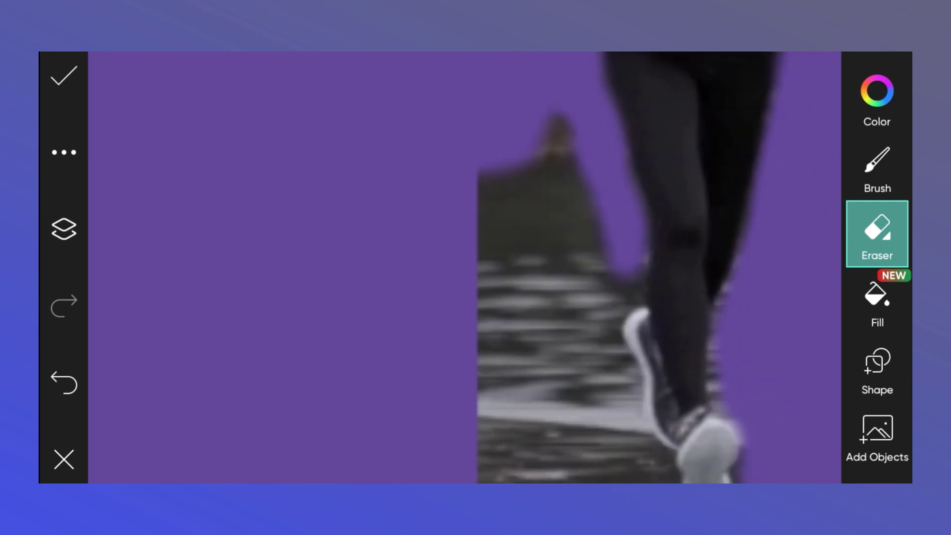
pyautogui.moveTo(624, 263)
pyautogui.mouseDown()
pyautogui.moveTo(629, 302)
pyautogui.moveTo(604, 367)
pyautogui.moveTo(620, 382)
pyautogui.moveTo(644, 270)
pyautogui.moveTo(634, 347)
pyautogui.mouseUp()
pyautogui.moveTo(629, 297)
pyautogui.mouseDown()
pyautogui.moveTo(664, 357)
pyautogui.moveTo(659, 401)
pyautogui.mouseUp()
pyautogui.moveTo(644, 371)
pyautogui.mouseDown()
pyautogui.moveTo(644, 267)
pyautogui.moveTo(622, 354)
pyautogui.moveTo(625, 253)
pyautogui.mouseUp()
pyautogui.moveTo(600, 209); pyautogui.dragTo(589, 412)
pyautogui.moveTo(644, 372)
pyautogui.mouseDown()
pyautogui.moveTo(644, 248)
pyautogui.moveTo(644, 273)
pyautogui.mouseUp()
pyautogui.moveTo(590, 238); pyautogui.dragTo(580, 342)
pyautogui.moveTo(580, 307); pyautogui.dragTo(560, 381)
pyautogui.moveTo(644, 371)
pyautogui.mouseDown()
pyautogui.moveTo(644, 297)
pyautogui.moveTo(644, 320)
pyautogui.mouseUp()
pyautogui.moveTo(580, 268); pyautogui.dragTo(545, 346)
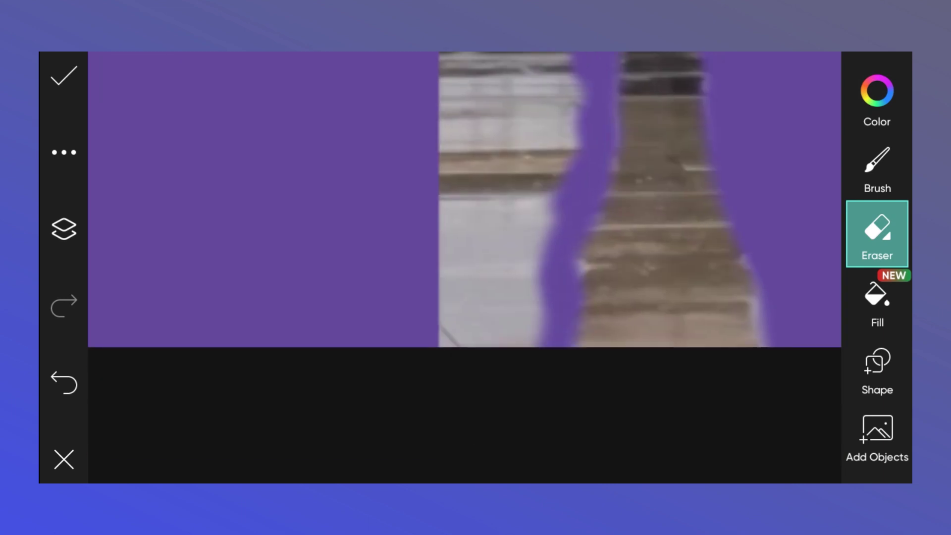
pyautogui.moveTo(555, 218); pyautogui.dragTo(525, 347)
pyautogui.moveTo(550, 173); pyautogui.dragTo(500, 347)
pyautogui.moveTo(516, 193); pyautogui.dragTo(451, 342)
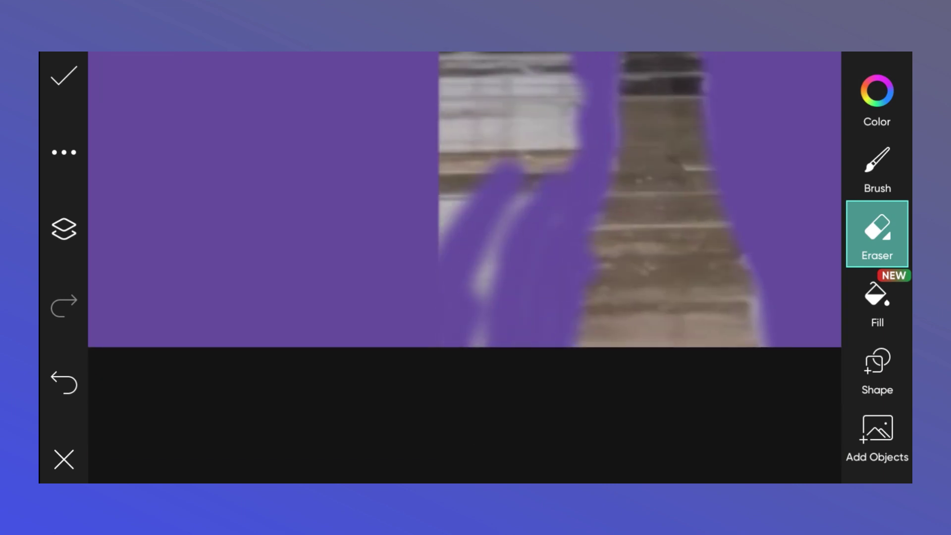
pyautogui.moveTo(533, 169); pyautogui.dragTo(476, 347)
# Clear the remaining grey streaks and smudges left of the leg
pyautogui.moveTo(644, 223); pyautogui.dragTo(674, 359)
pyautogui.moveTo(600, 273); pyautogui.dragTo(486, 376)
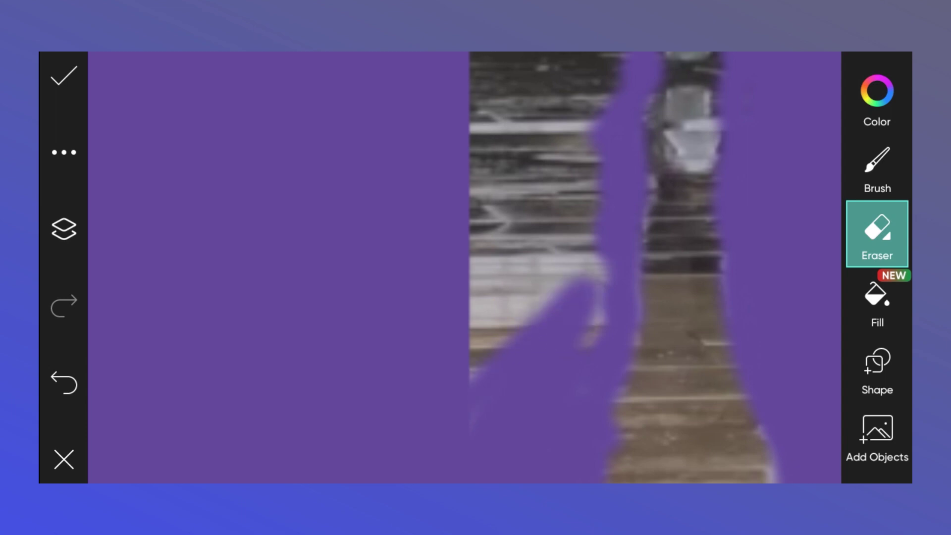
pyautogui.moveTo(580, 238); pyautogui.dragTo(594, 342)
pyautogui.moveTo(579, 258); pyautogui.dragTo(475, 367)
pyautogui.moveTo(575, 238); pyautogui.dragTo(475, 346)
pyautogui.moveTo(590, 144); pyautogui.dragTo(480, 243)
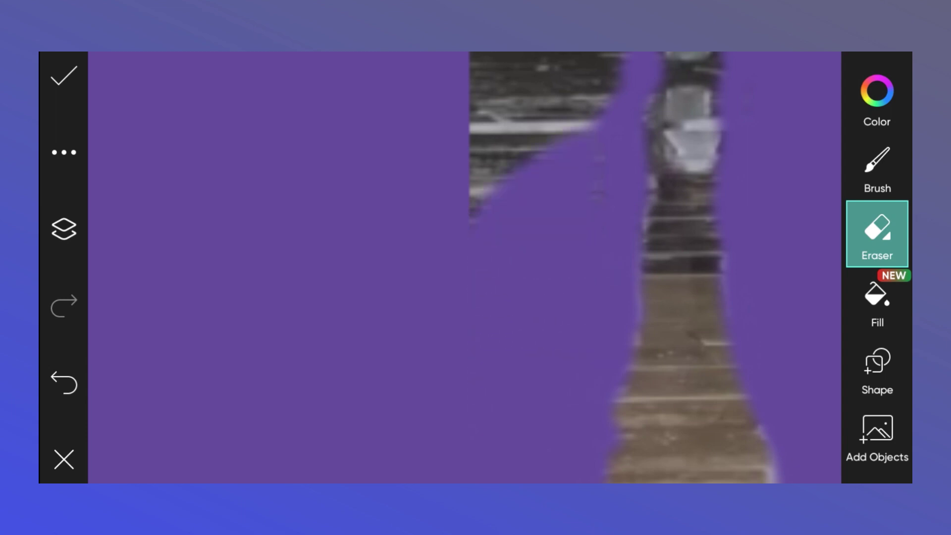
pyautogui.moveTo(644, 148); pyautogui.dragTo(644, 307)
pyautogui.moveTo(624, 191)
pyautogui.mouseDown()
pyautogui.moveTo(622, 248)
pyautogui.moveTo(481, 317)
pyautogui.mouseUp()
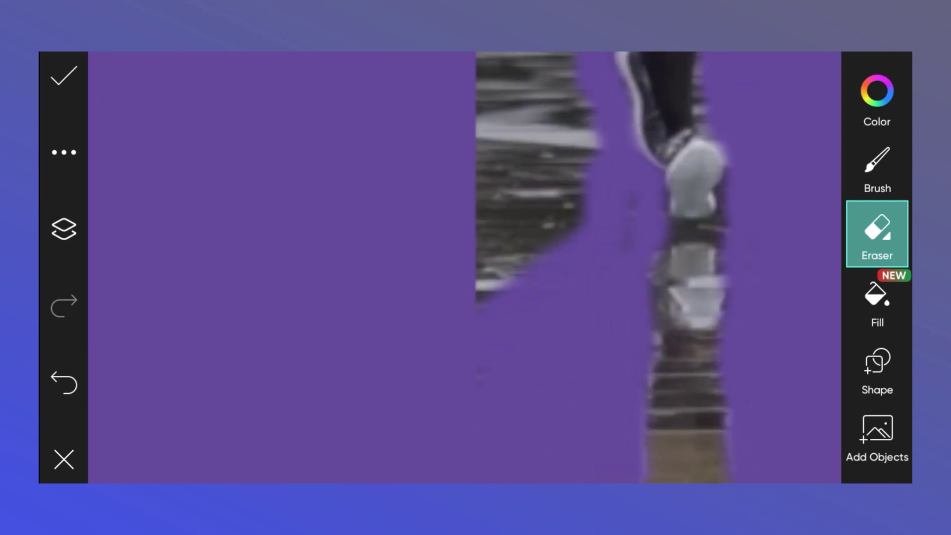
pyautogui.moveTo(644, 199); pyautogui.dragTo(649, 298)
pyautogui.moveTo(511, 391); pyautogui.dragTo(595, 337)
pyautogui.moveTo(644, 247)
pyautogui.mouseDown()
pyautogui.moveTo(634, 347)
pyautogui.moveTo(644, 377)
pyautogui.mouseUp()
pyautogui.moveTo(555, 199); pyautogui.dragTo(526, 337)
pyautogui.moveTo(521, 208); pyautogui.dragTo(503, 332)
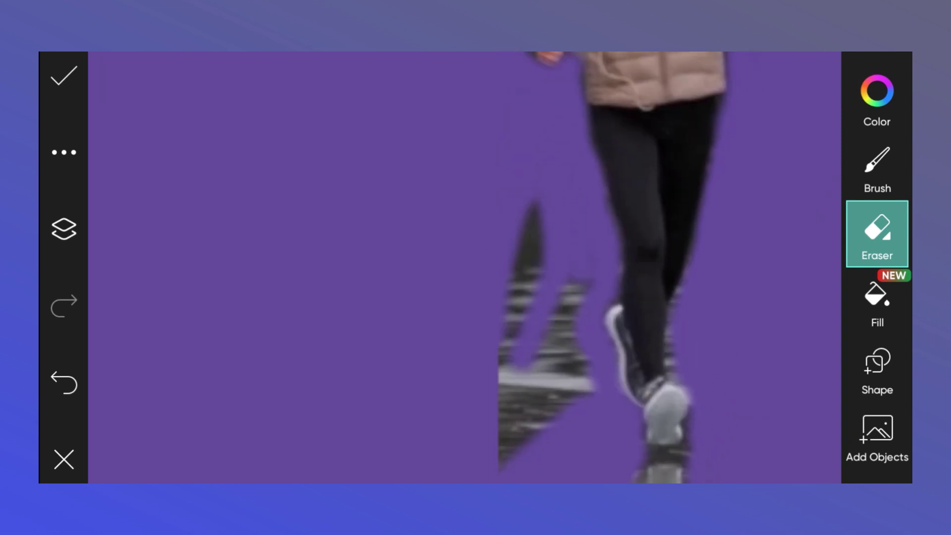
pyautogui.moveTo(525, 203); pyautogui.dragTo(531, 411)
pyautogui.moveTo(535, 223); pyautogui.dragTo(505, 456)
pyautogui.scroll(-1, 545, 223)
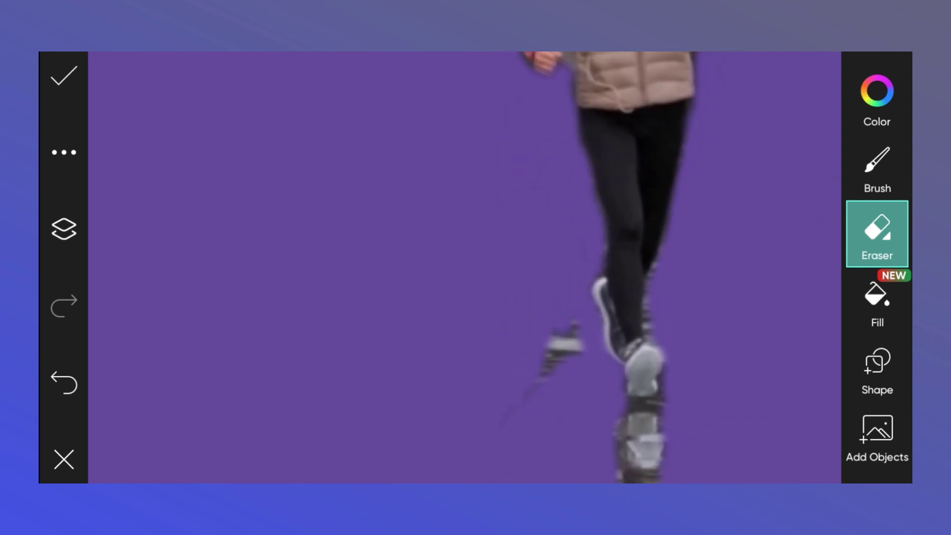
pyautogui.scroll(2, 569, 248)
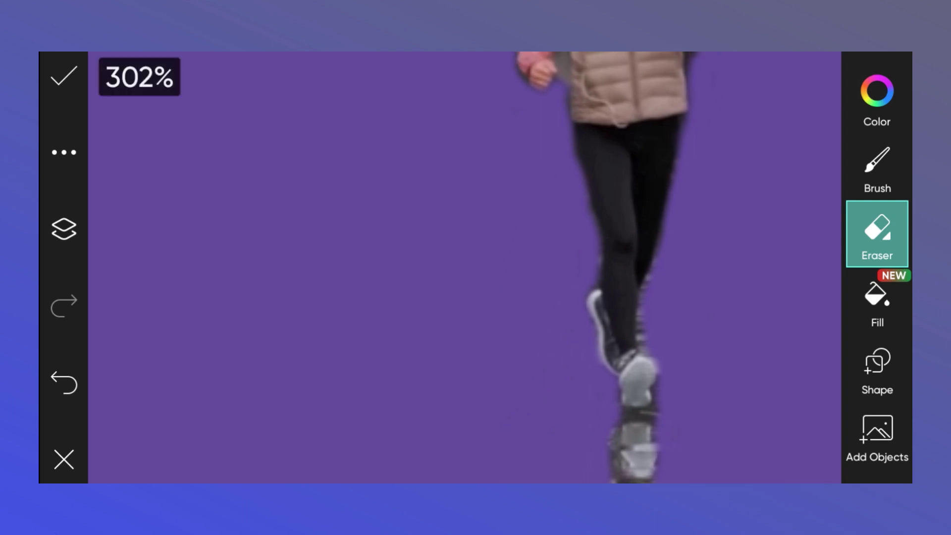
pyautogui.scroll(2, 570, 248)
pyautogui.scroll(2, 570, 248)
pyautogui.scroll(1, 569, 247)
# Reduce the eraser brush size to 6
pyautogui.click(877, 233)
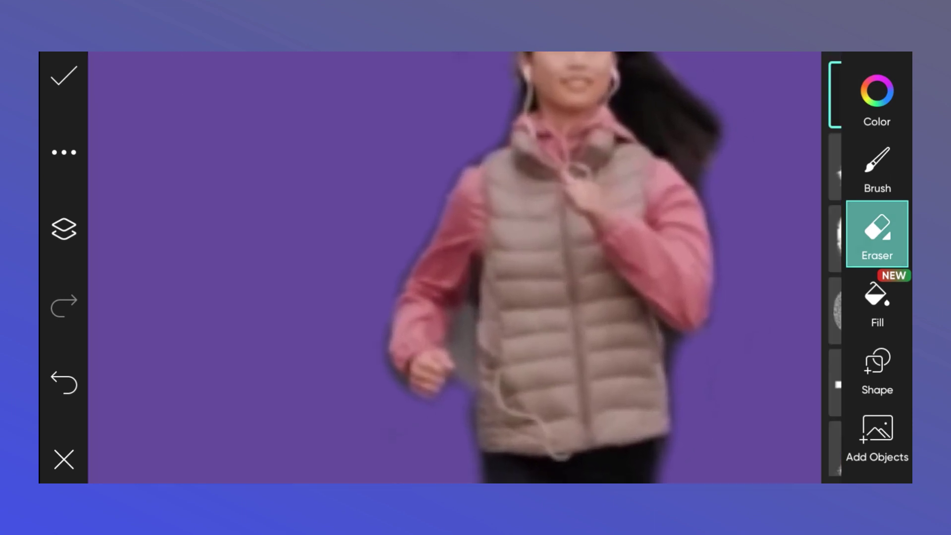
pyautogui.click(801, 94)
pyautogui.click(369, 248)
pyautogui.click(368, 248)
pyautogui.click(369, 249)
pyautogui.click(369, 249)
pyautogui.click(369, 248)
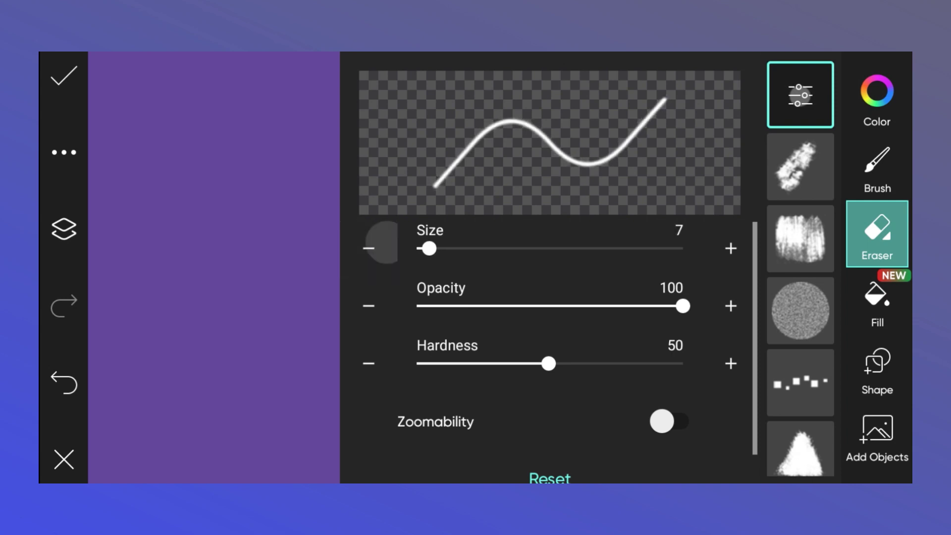
pyautogui.click(369, 249)
pyautogui.click(801, 95)
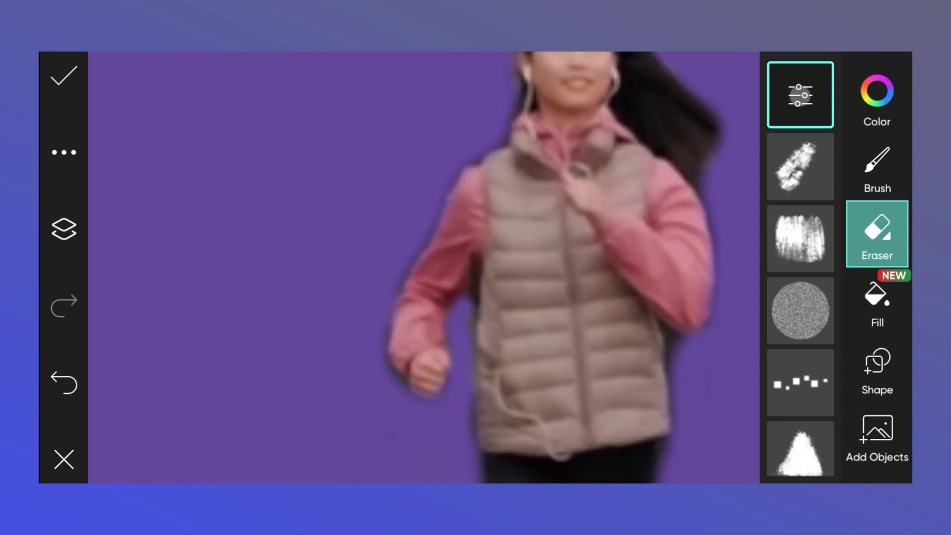
# Hide the purple background layer in the Layers panel
pyautogui.scroll(-5, 496, 268)
pyautogui.click(64, 229)
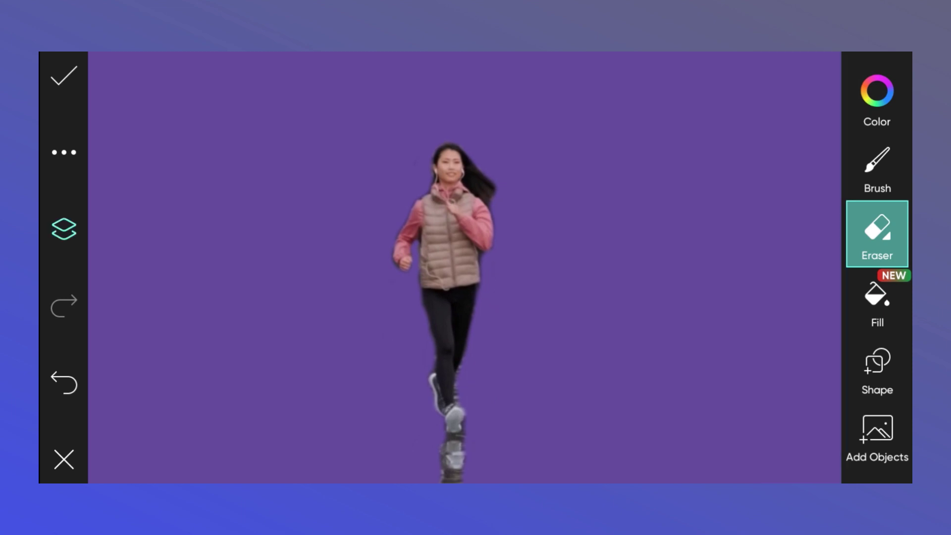
pyautogui.click(647, 247)
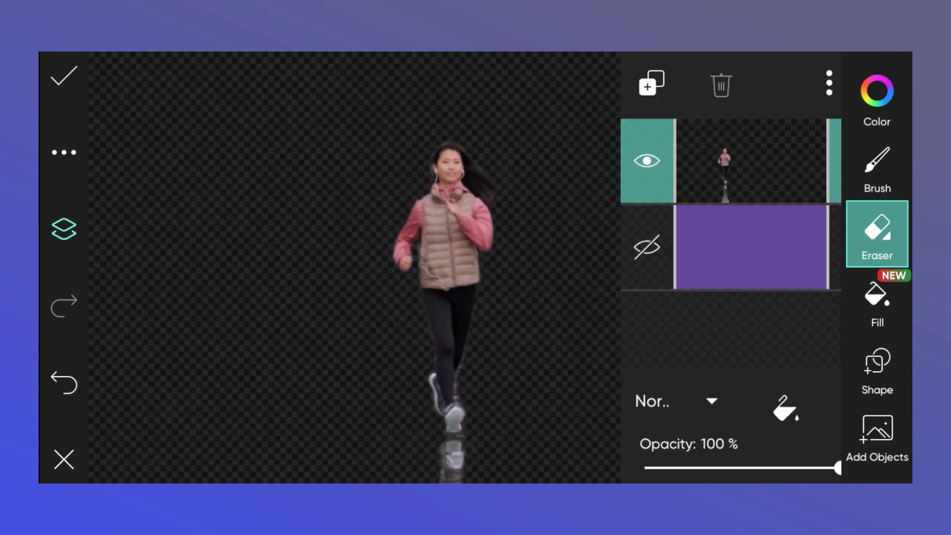
# Save the cut-out runner as a draft and download it as a transparent image
pyautogui.scroll(-3, 354, 268)
pyautogui.click(64, 76)
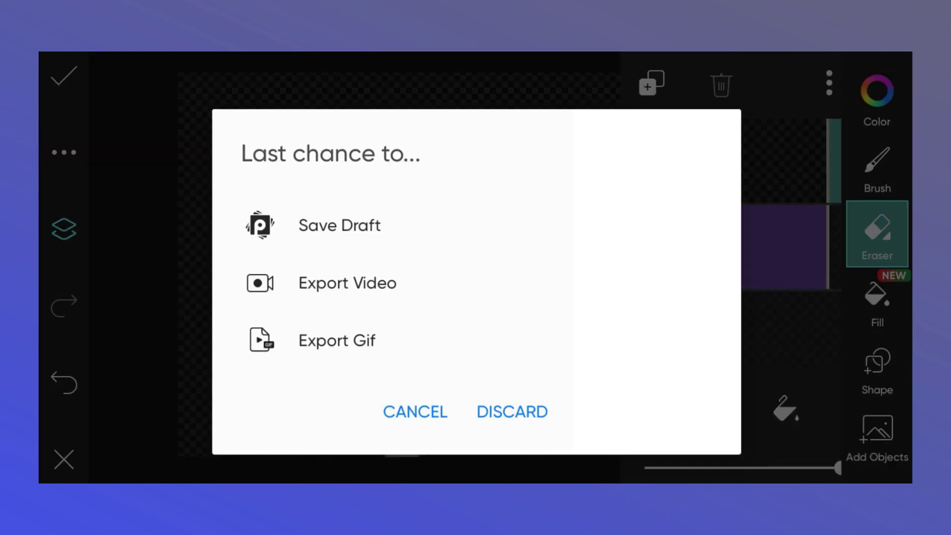
pyautogui.click(340, 225)
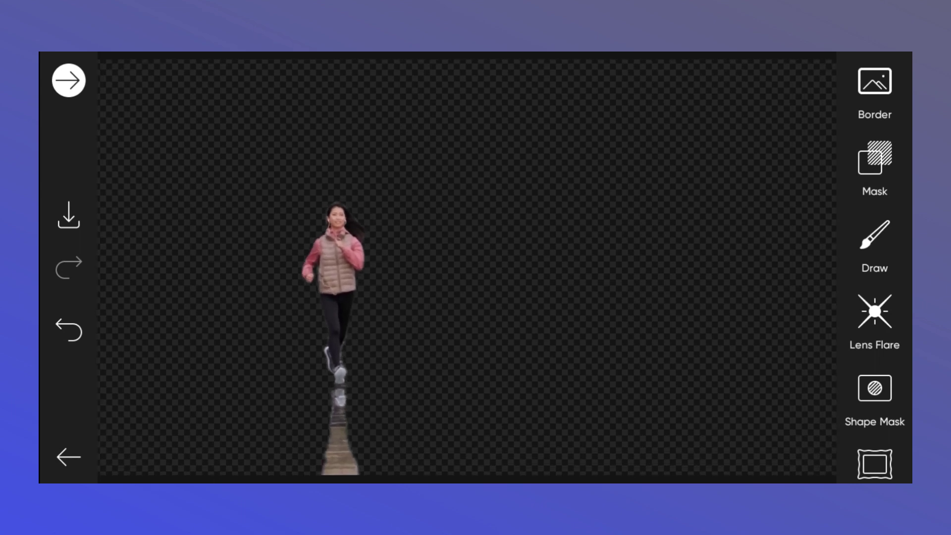
pyautogui.click(68, 215)
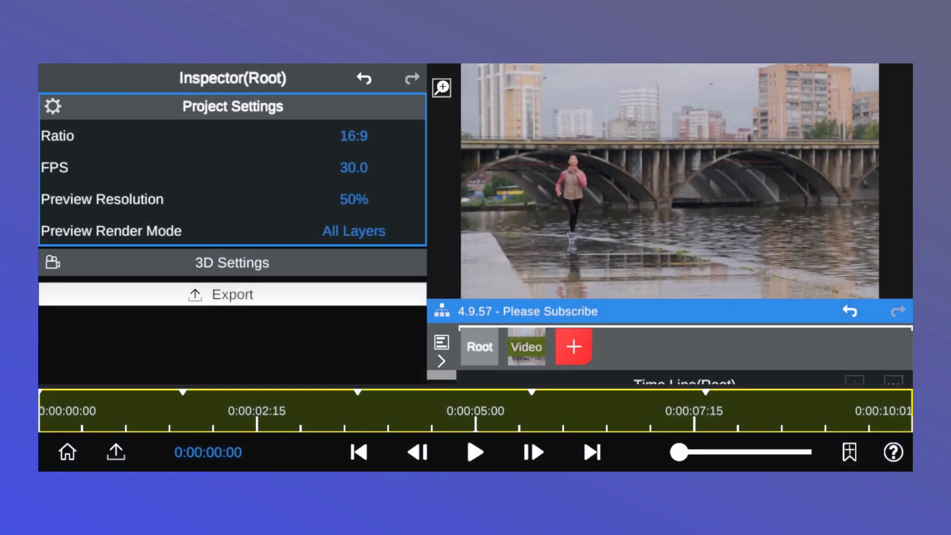
# Open the New Layer menu from the red + button in the Root timeline
pyautogui.click(577, 347)
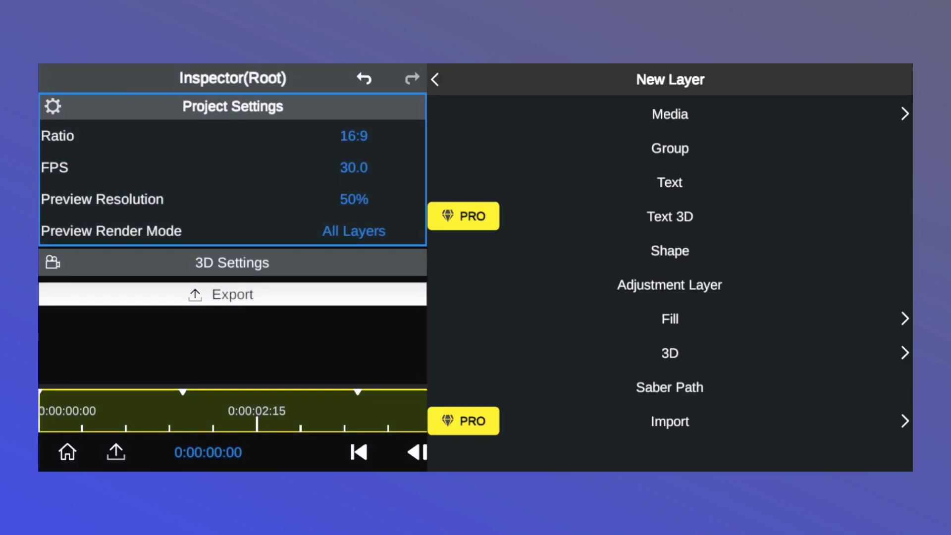
# Add the cut-out runner image as a new Image layer
pyautogui.click(670, 114)
pyautogui.click(724, 149)
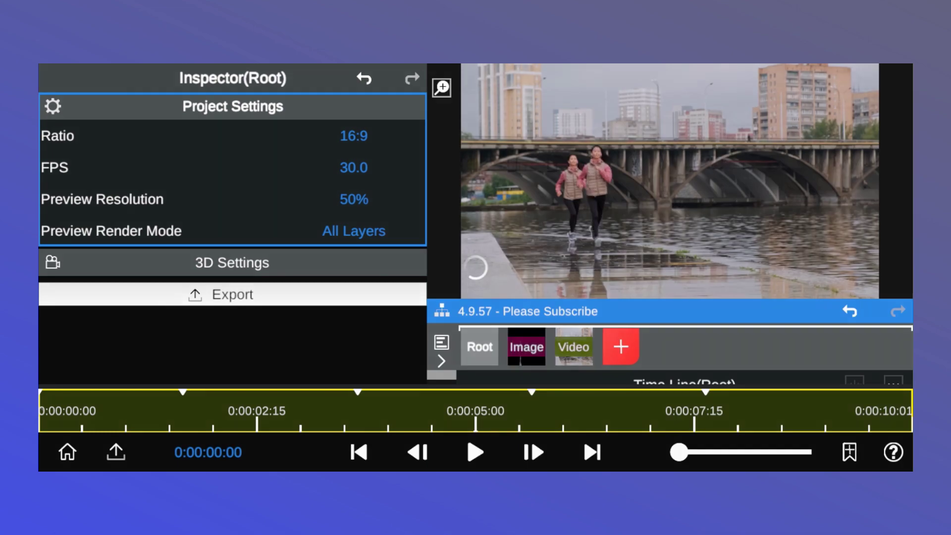
pyautogui.moveTo(782, 311); pyautogui.dragTo(782, 229)
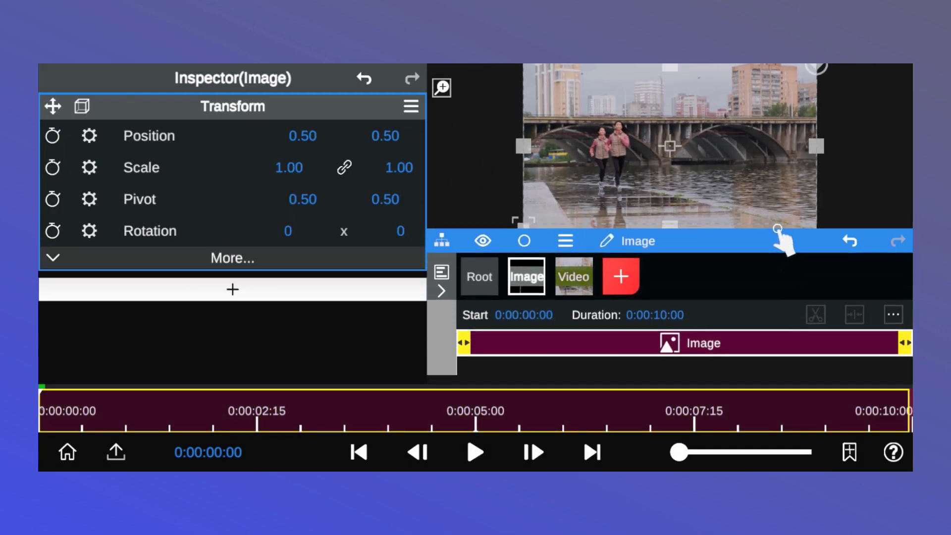
# Trim the Image clip to end at 0:00:01:20 and rewind the playhead to the start
pyautogui.click(488, 285)
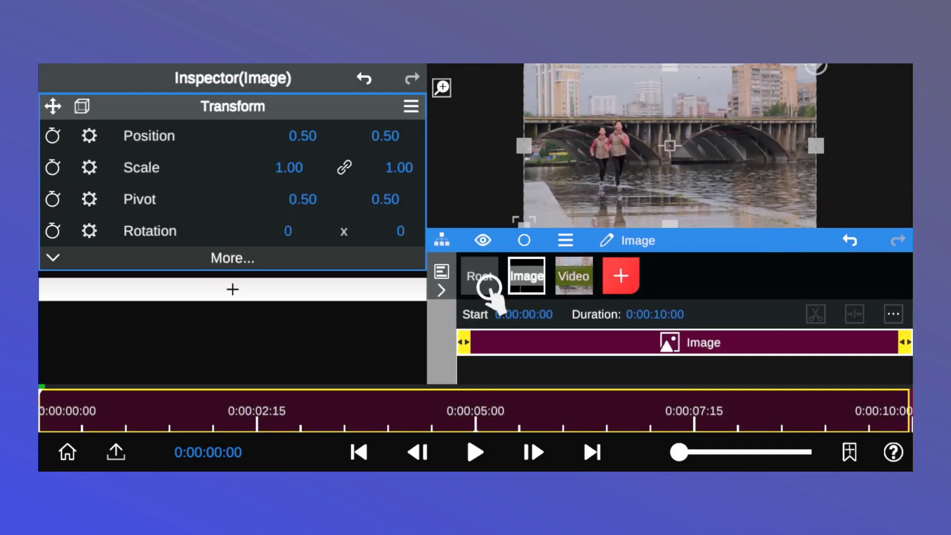
pyautogui.click(534, 451)
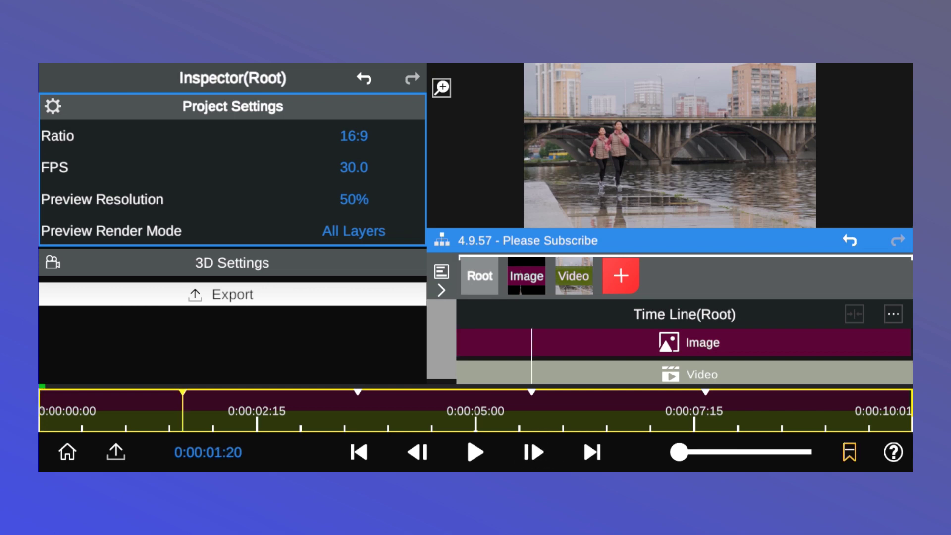
pyautogui.click(693, 341)
pyautogui.moveTo(904, 342); pyautogui.dragTo(531, 342)
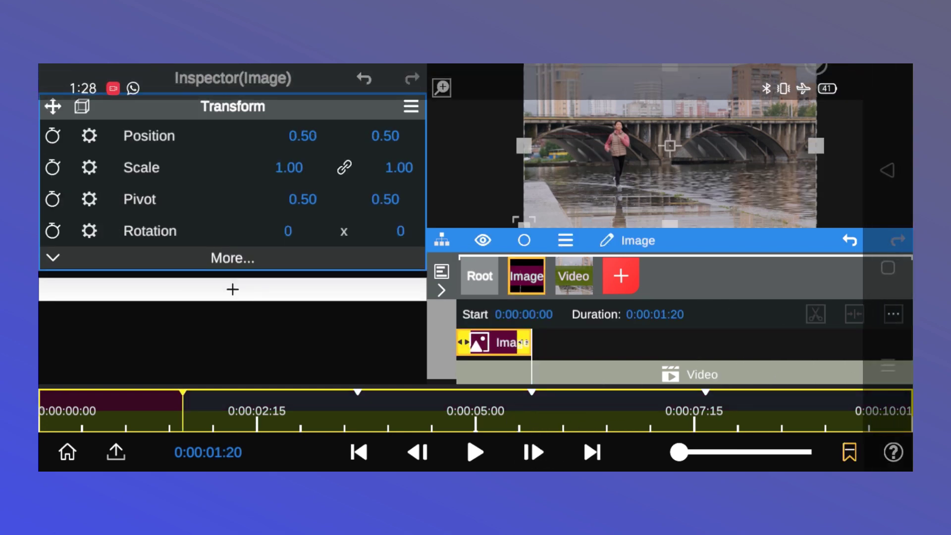
pyautogui.moveTo(302, 408); pyautogui.dragTo(49, 447)
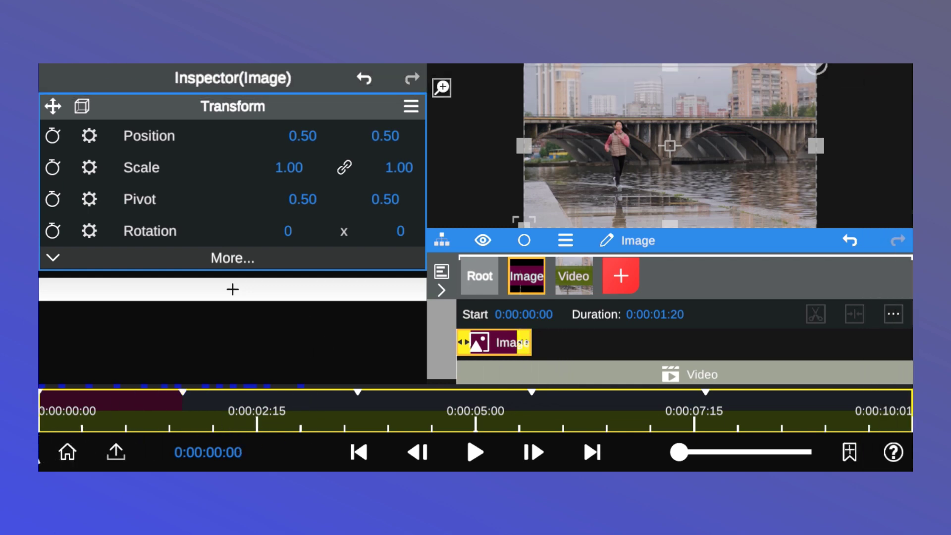
pyautogui.click(622, 277)
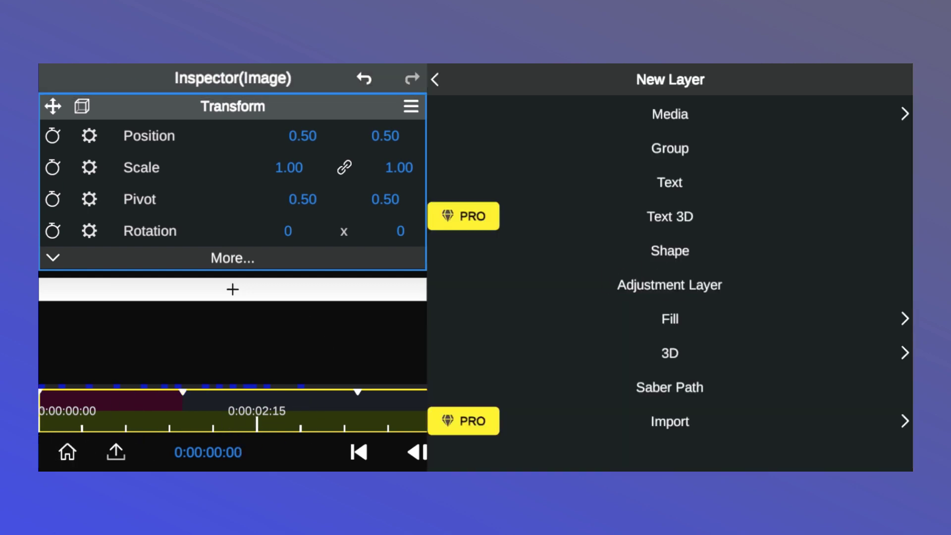
# Add a second runner cut-out as the Image1 layer
pyautogui.click(718, 120)
pyautogui.click(671, 148)
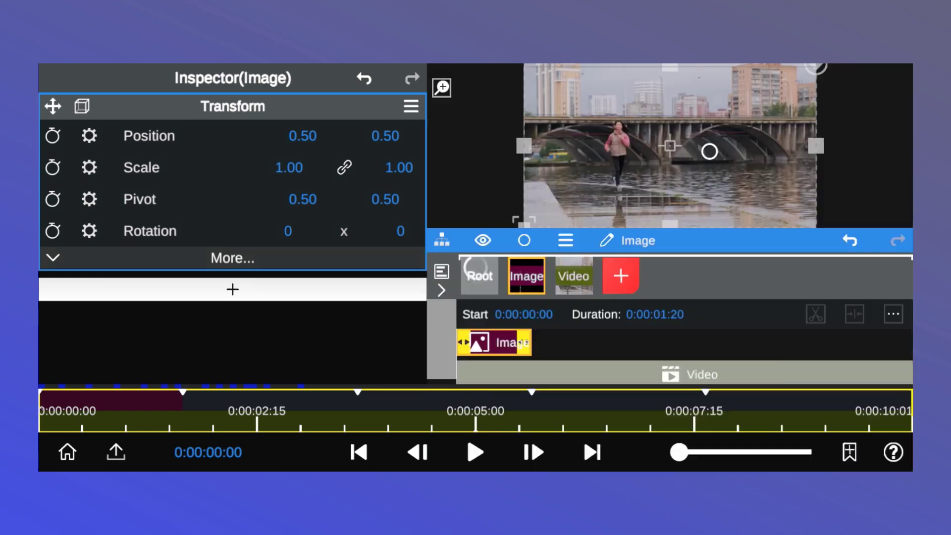
pyautogui.click(479, 277)
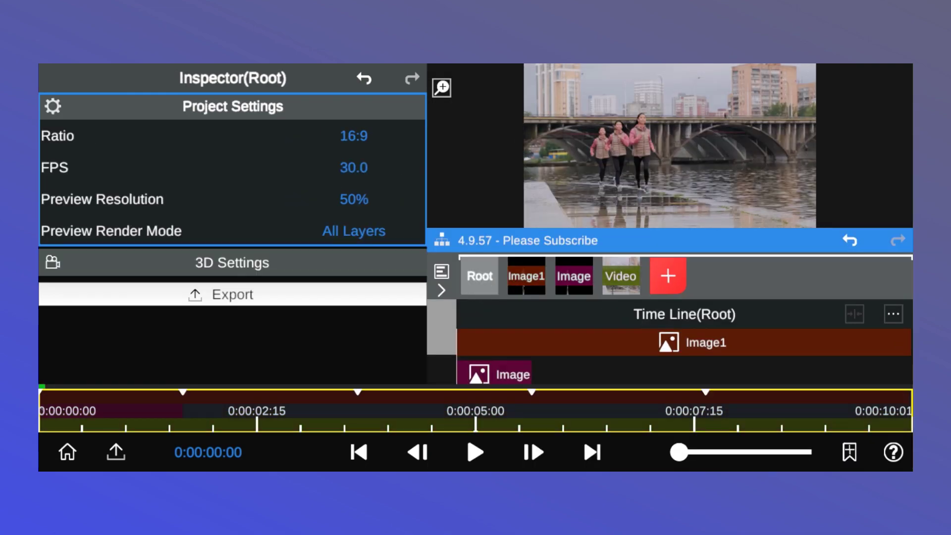
# Trim Image1 to run from 0 to the 0:00:03:20 marker and rewind the playhead
pyautogui.click(542, 453)
pyautogui.click(543, 454)
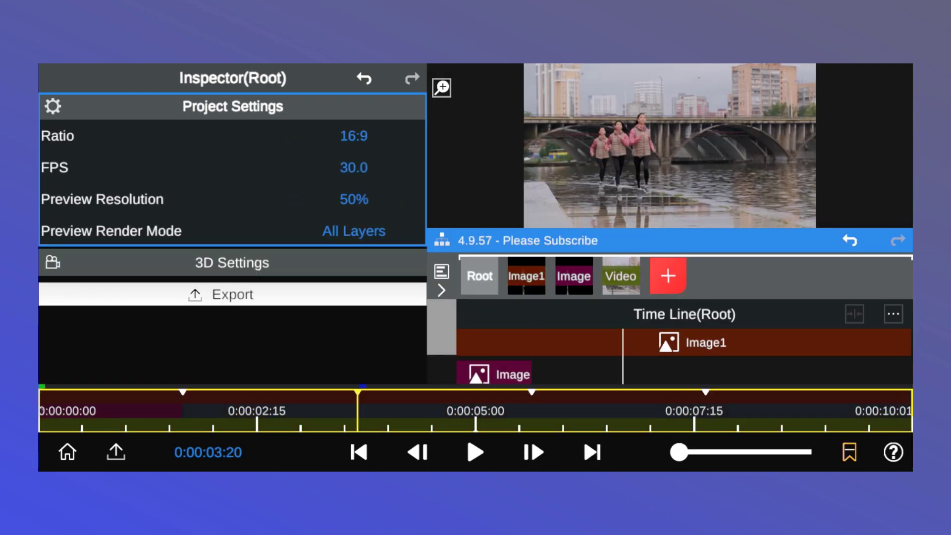
pyautogui.click(730, 341)
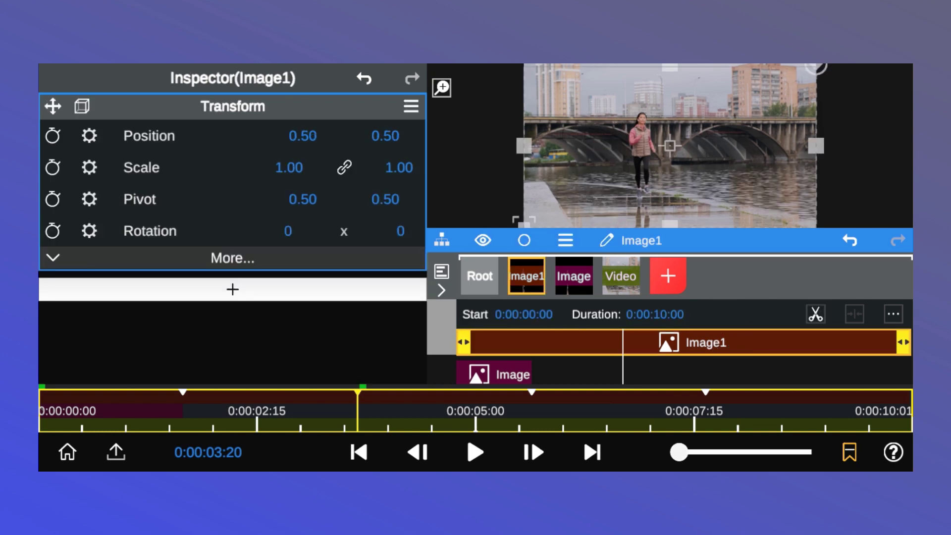
pyautogui.moveTo(464, 342); pyautogui.dragTo(553, 358)
pyautogui.moveTo(764, 346); pyautogui.dragTo(666, 345)
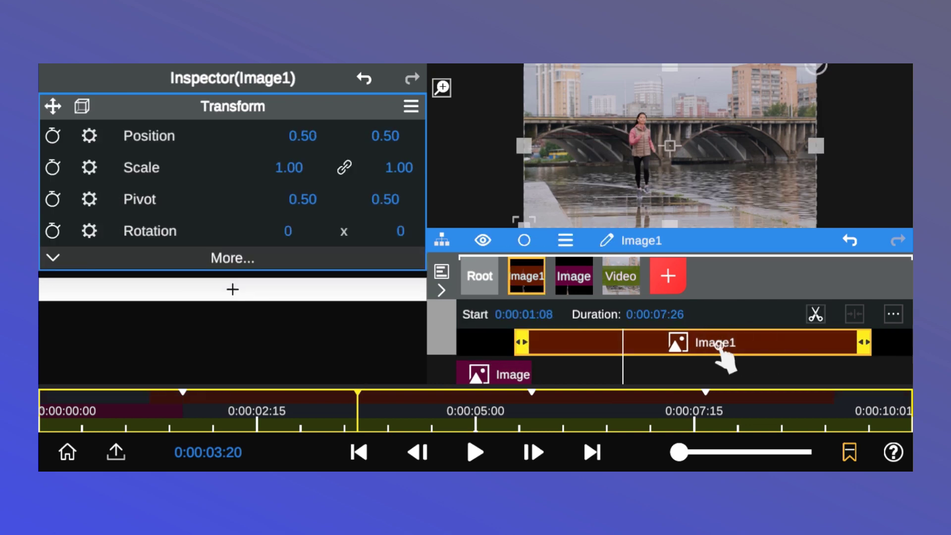
pyautogui.moveTo(806, 342); pyautogui.dragTo(608, 410)
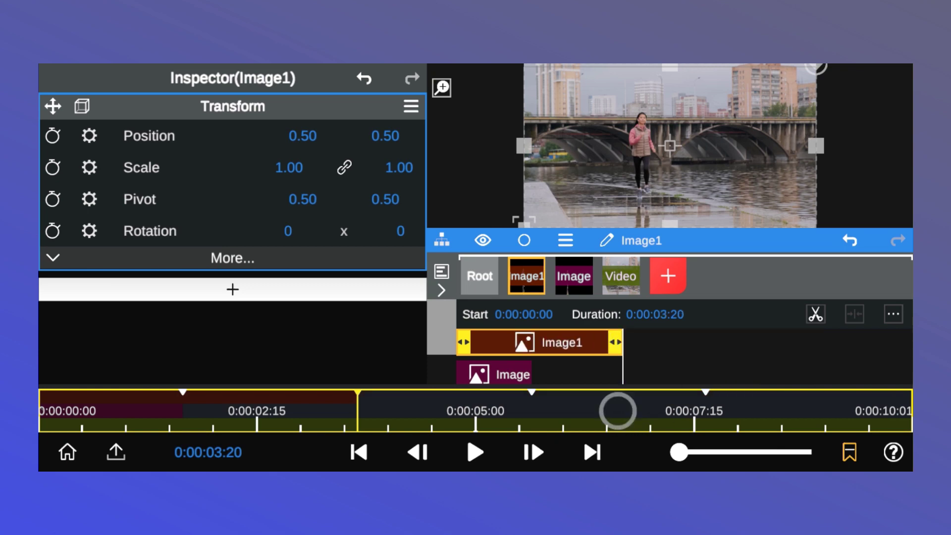
pyautogui.click(243, 411)
pyautogui.moveTo(244, 411); pyautogui.dragTo(47, 426)
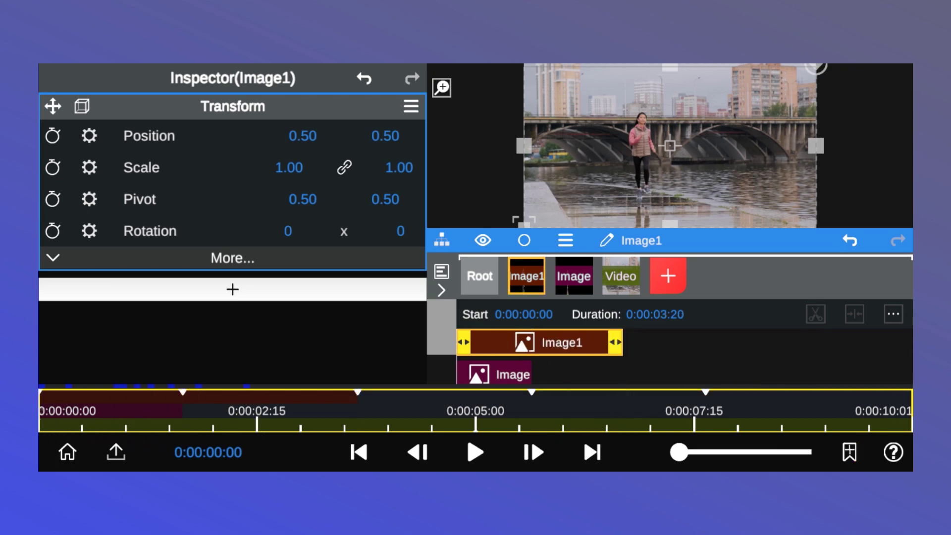
pyautogui.click(669, 276)
# Insert the next runner cut-out as the Image2 layer
pyautogui.click(700, 111)
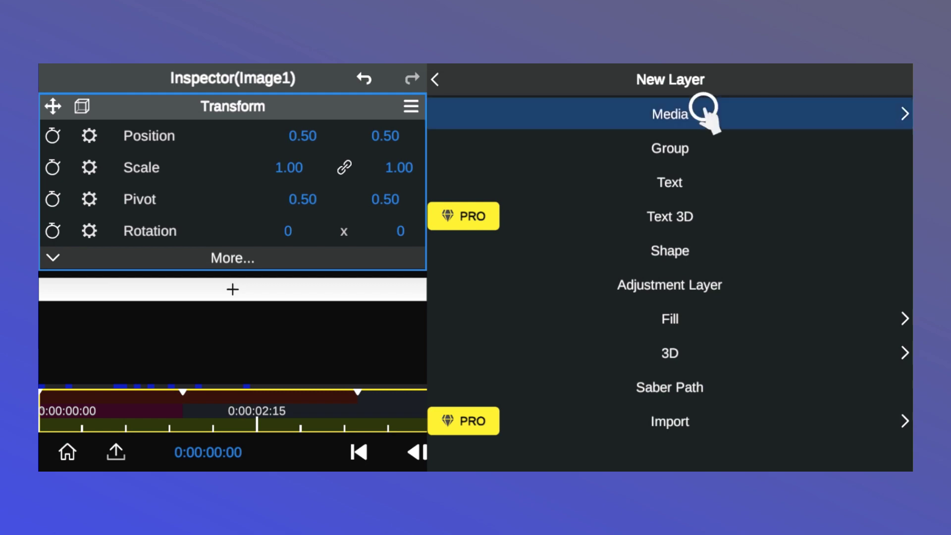
pyautogui.click(670, 148)
pyautogui.click(492, 277)
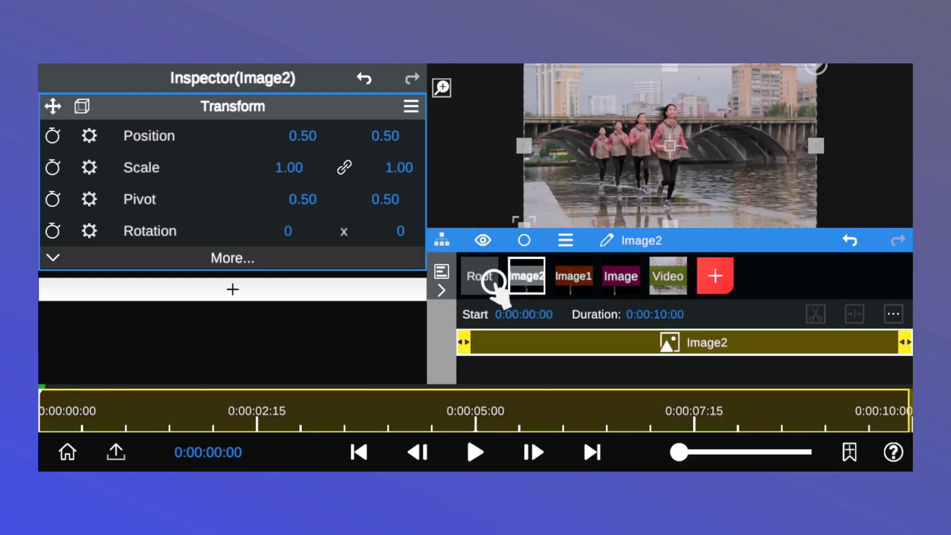
# Trim Image2 to span from 0 to the 0:00:05:20 marker
pyautogui.click(535, 452)
pyautogui.click(545, 452)
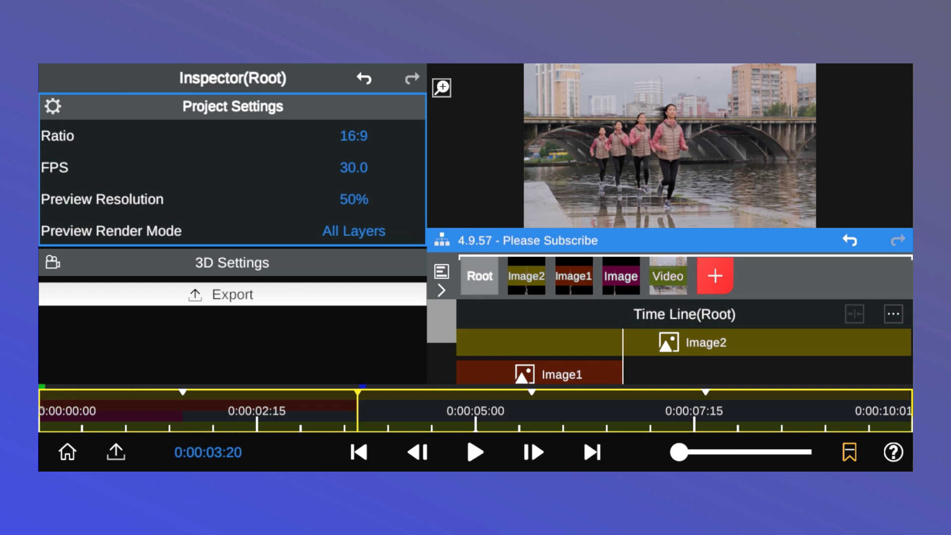
pyautogui.click(543, 447)
pyautogui.click(771, 343)
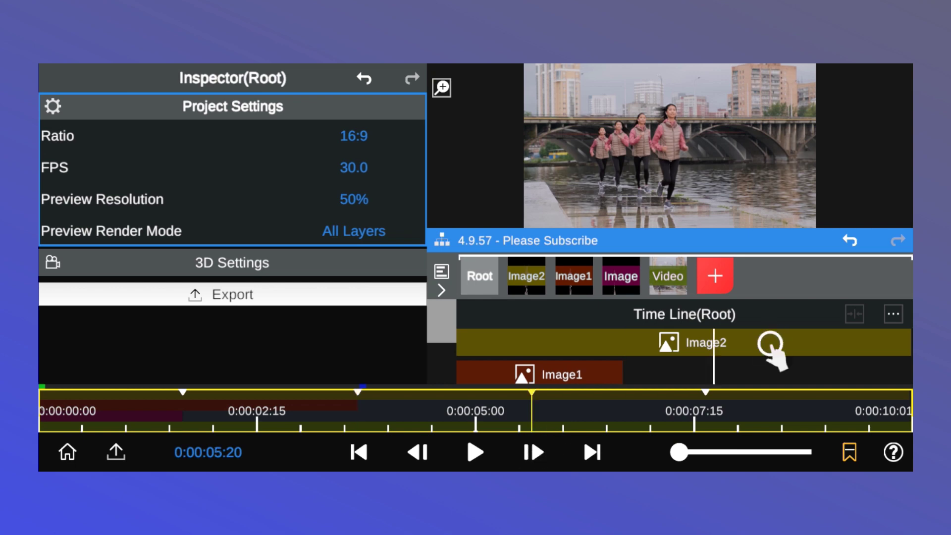
pyautogui.moveTo(473, 342); pyautogui.dragTo(521, 349)
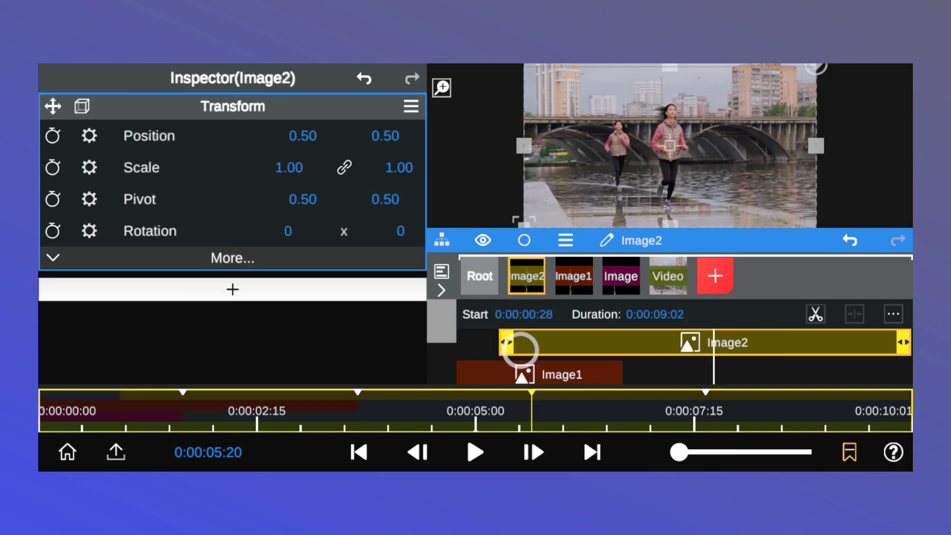
pyautogui.moveTo(723, 347); pyautogui.dragTo(666, 342)
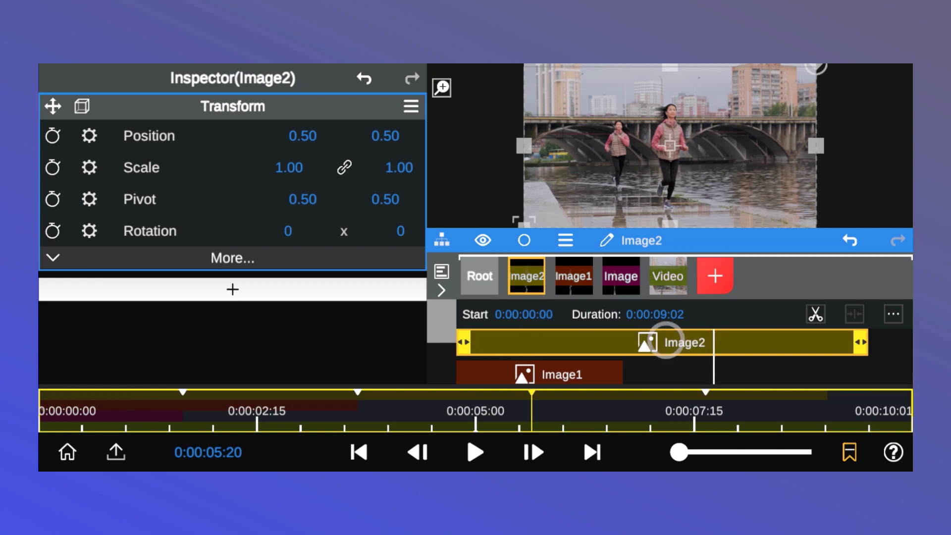
pyautogui.moveTo(856, 350); pyautogui.dragTo(713, 379)
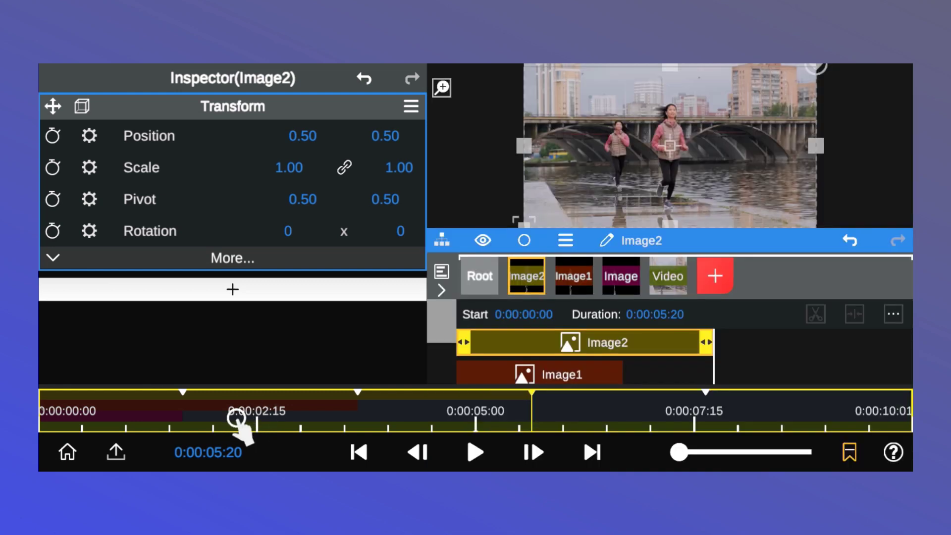
# Rewind and add the next runner cut-out as the Image3 layer
pyautogui.moveTo(241, 425); pyautogui.dragTo(42, 427)
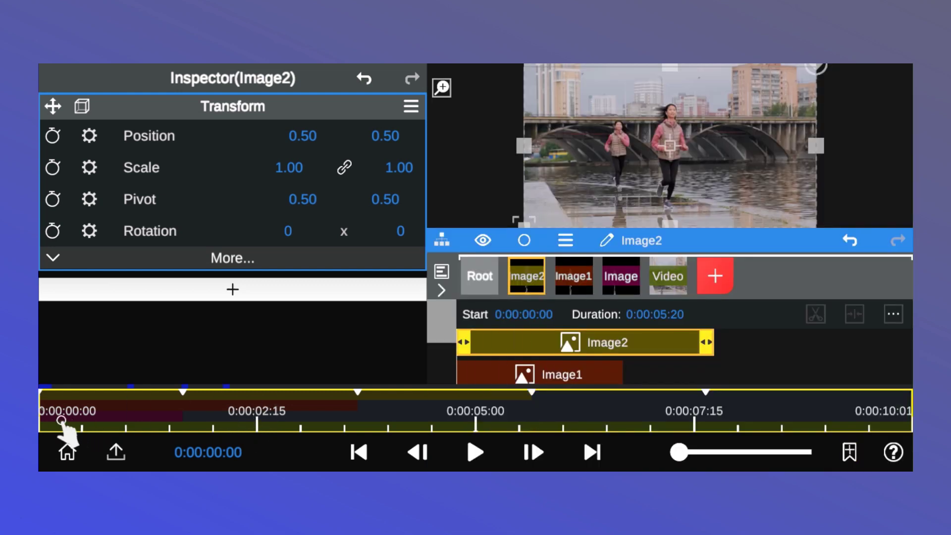
pyautogui.click(715, 276)
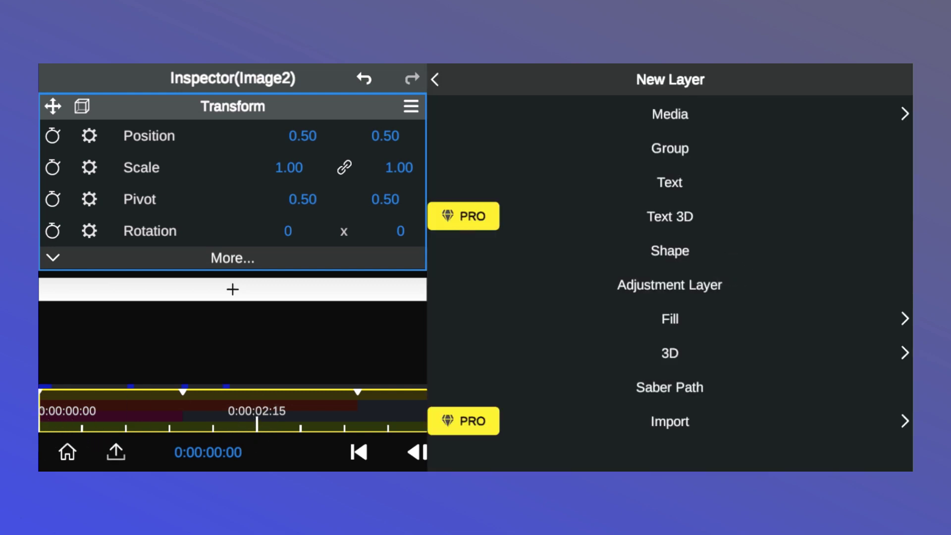
pyautogui.click(670, 114)
pyautogui.click(669, 149)
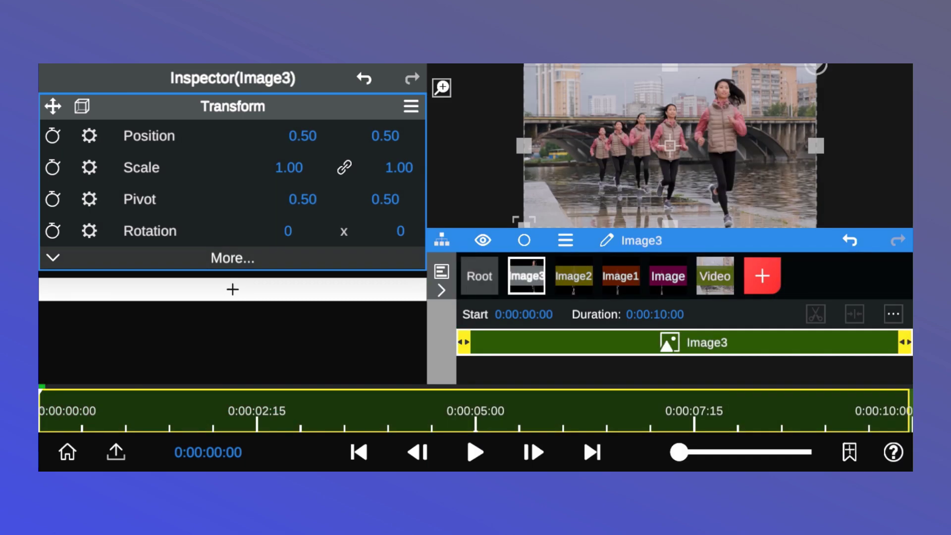
pyautogui.click(480, 276)
# Trim Image3 to run from 0 to the 0:00:07:20 marker, then rewind to the start
pyautogui.click(534, 452)
pyautogui.click(534, 452)
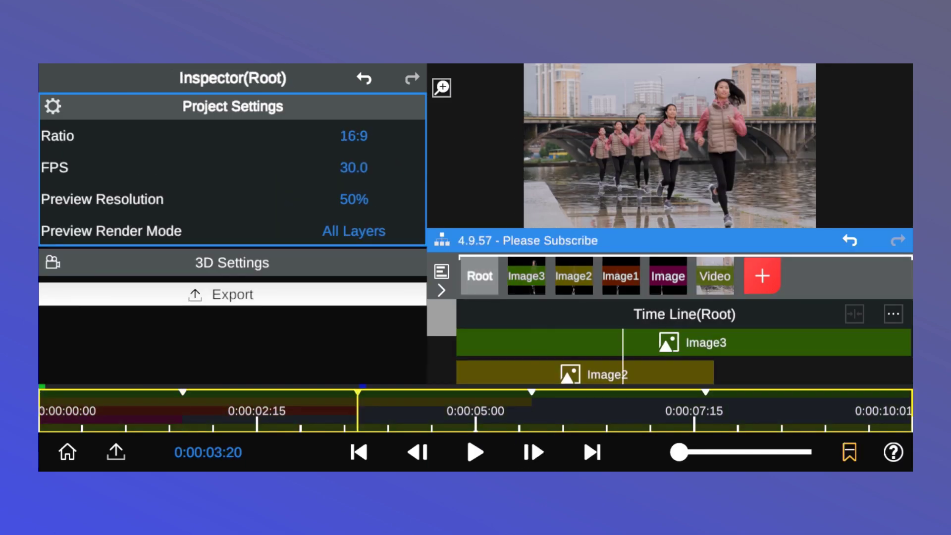
pyautogui.click(534, 452)
pyautogui.click(533, 452)
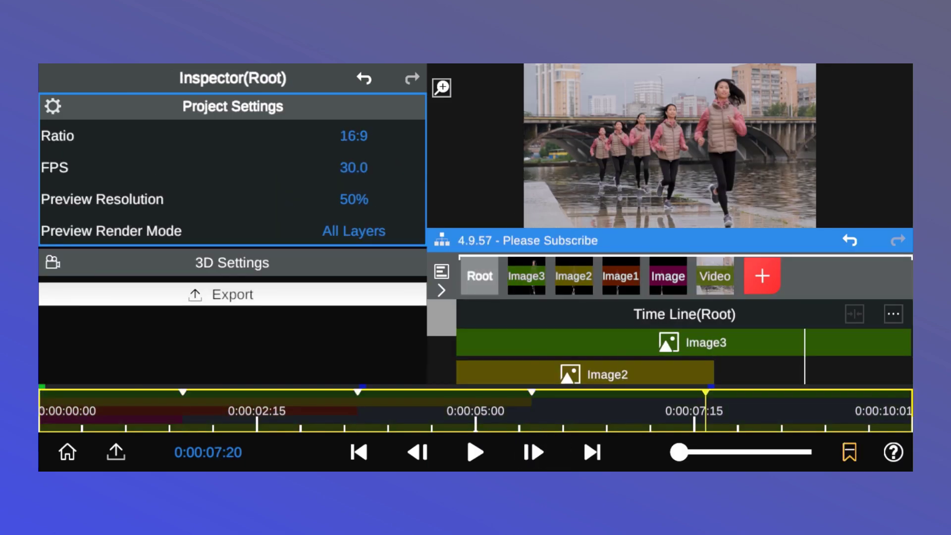
pyautogui.click(654, 337)
pyautogui.moveTo(461, 342); pyautogui.dragTo(495, 356)
pyautogui.moveTo(631, 333); pyautogui.dragTo(578, 340)
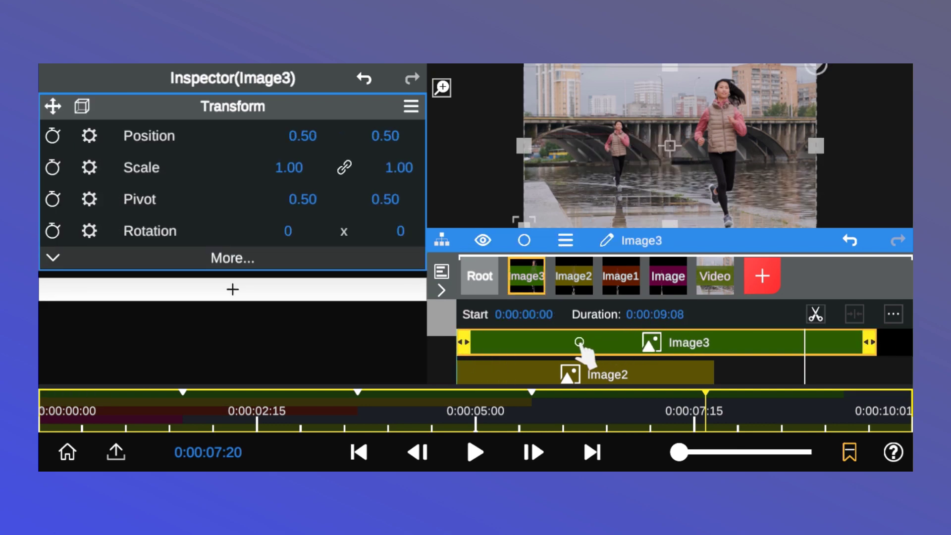
pyautogui.moveTo(869, 344); pyautogui.dragTo(801, 378)
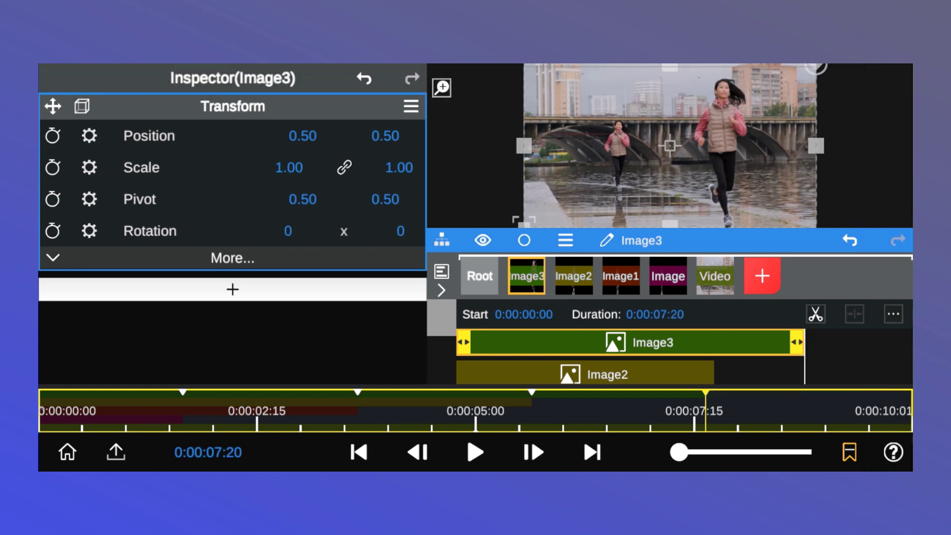
pyautogui.moveTo(248, 416); pyautogui.dragTo(44, 432)
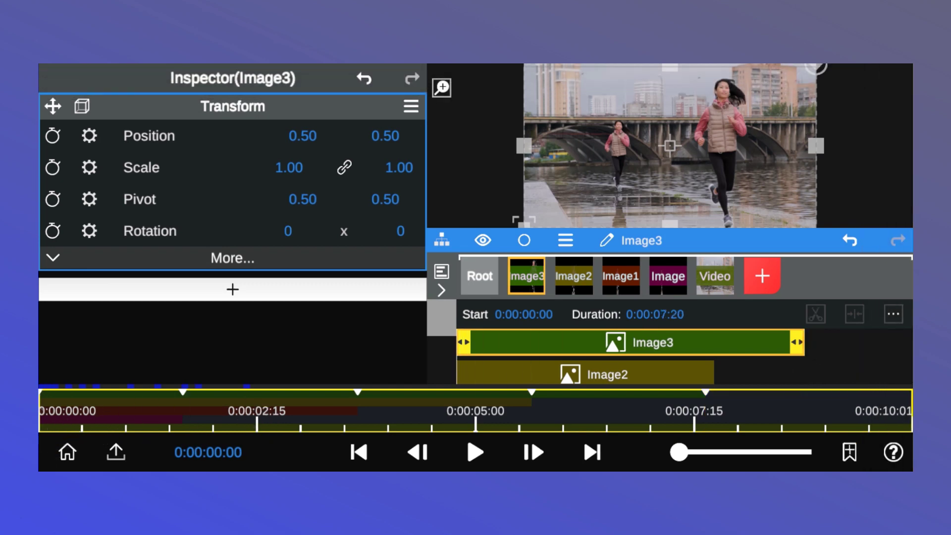
pyautogui.click(491, 279)
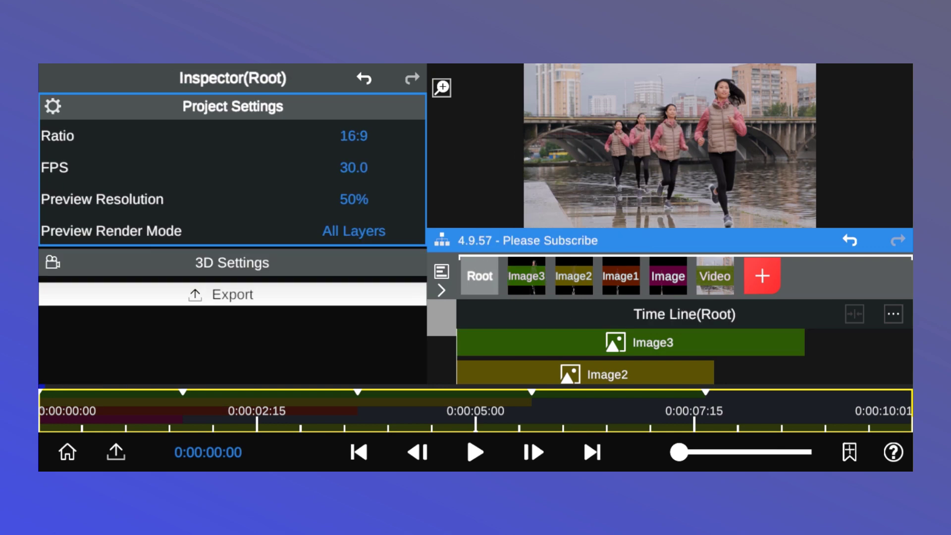
# Enlarge the preview to inspect the clones, leaving Image1 visible after toggling it
pyautogui.moveTo(787, 240); pyautogui.dragTo(808, 313)
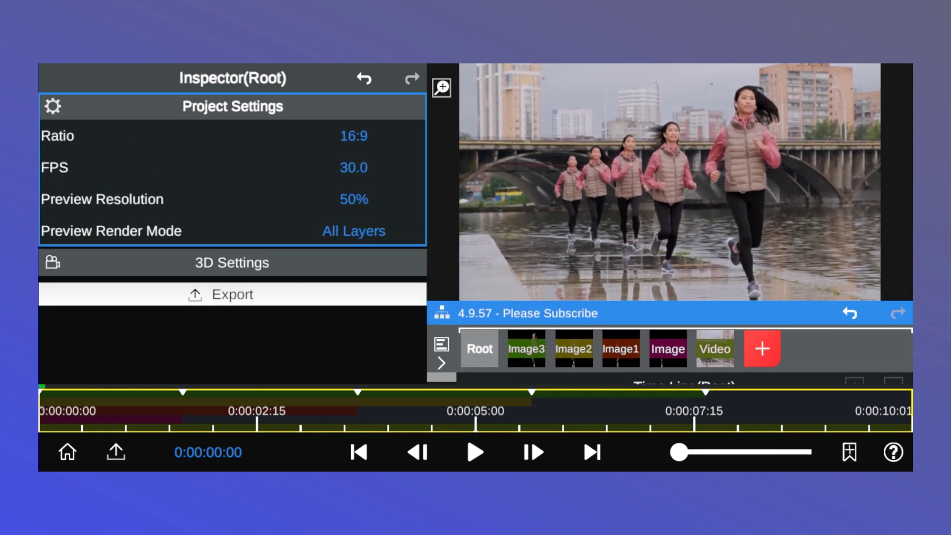
pyautogui.moveTo(778, 313); pyautogui.dragTo(815, 229)
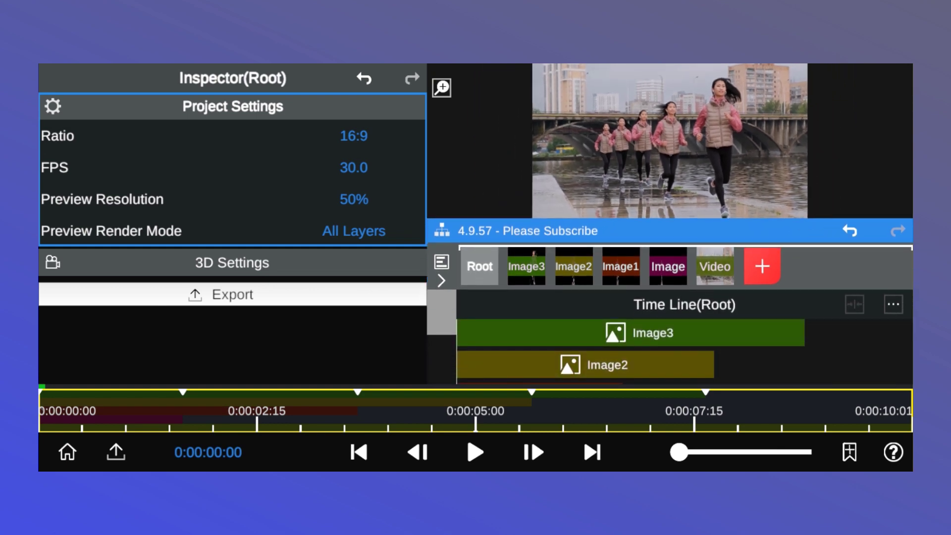
pyautogui.click(623, 271)
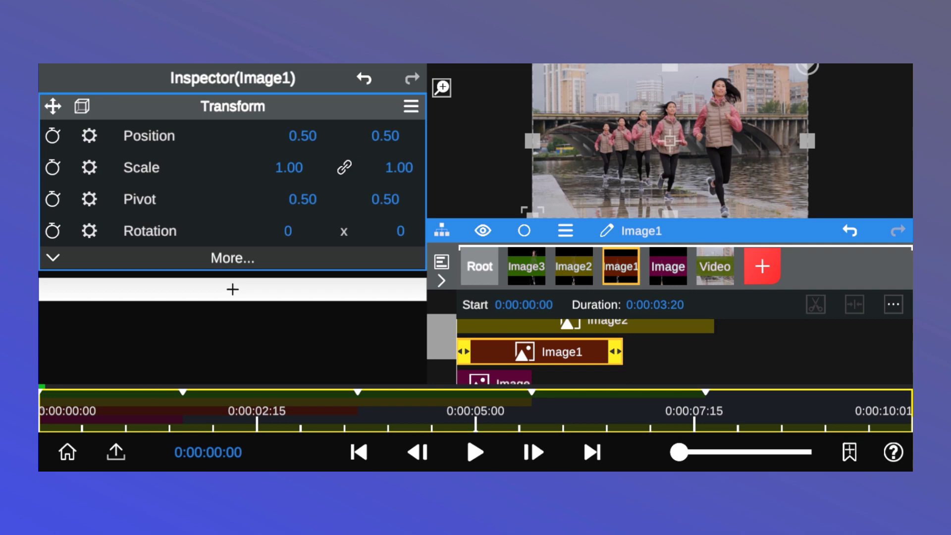
pyautogui.click(483, 231)
pyautogui.click(483, 231)
# Hide the Image and Image2 runner layers
pyautogui.click(671, 270)
pyautogui.click(483, 231)
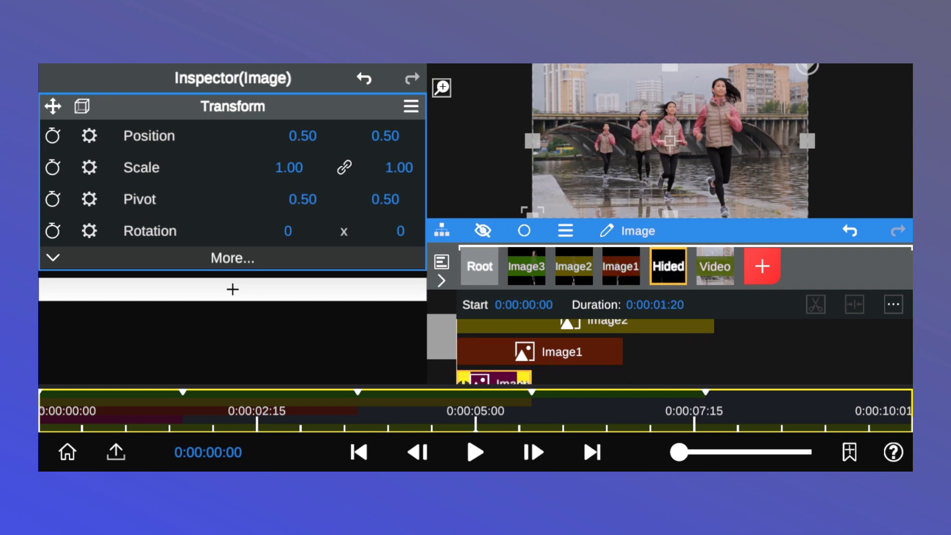
pyautogui.click(574, 270)
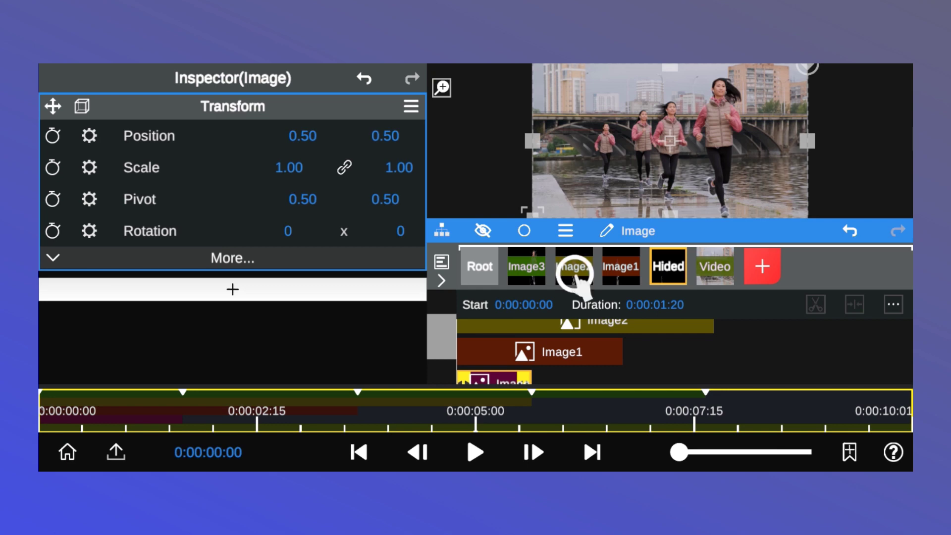
pyautogui.click(483, 230)
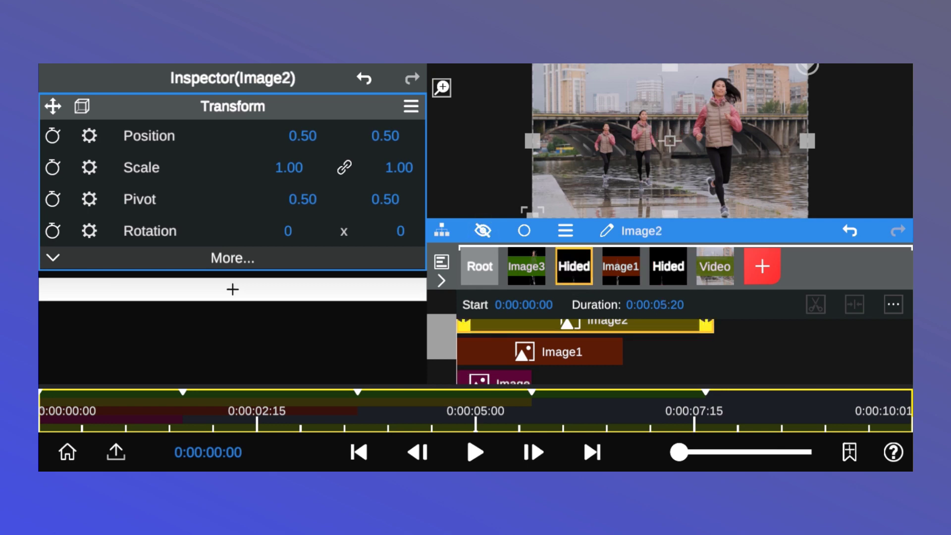
pyautogui.click(484, 231)
pyautogui.click(484, 230)
# Enlarge the preview and play back the first seconds from the root project
pyautogui.moveTo(812, 219); pyautogui.dragTo(813, 296)
pyautogui.moveTo(202, 414); pyautogui.dragTo(57, 427)
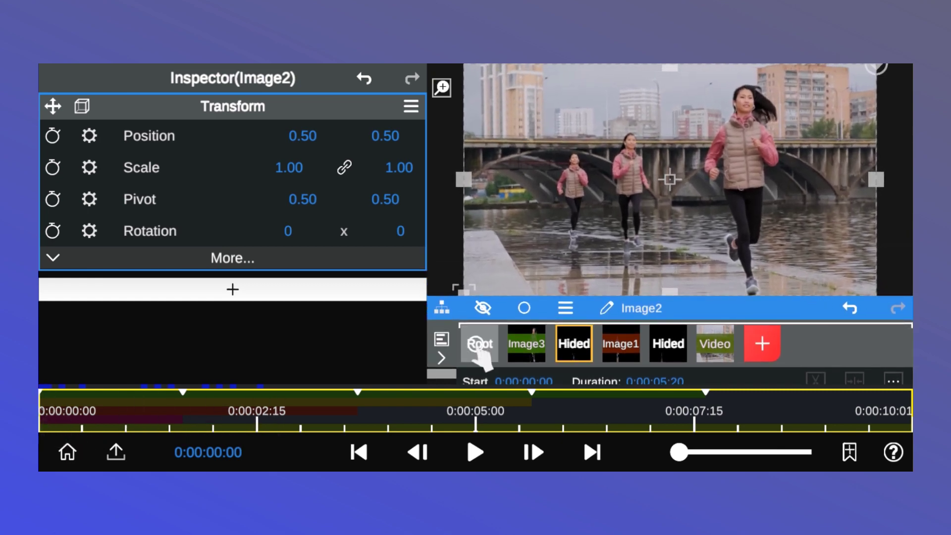
pyautogui.click(477, 344)
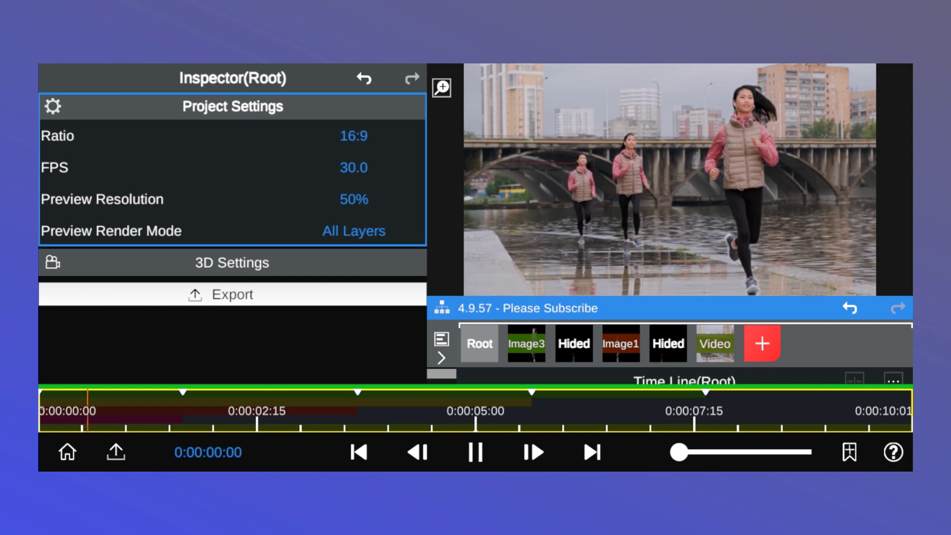